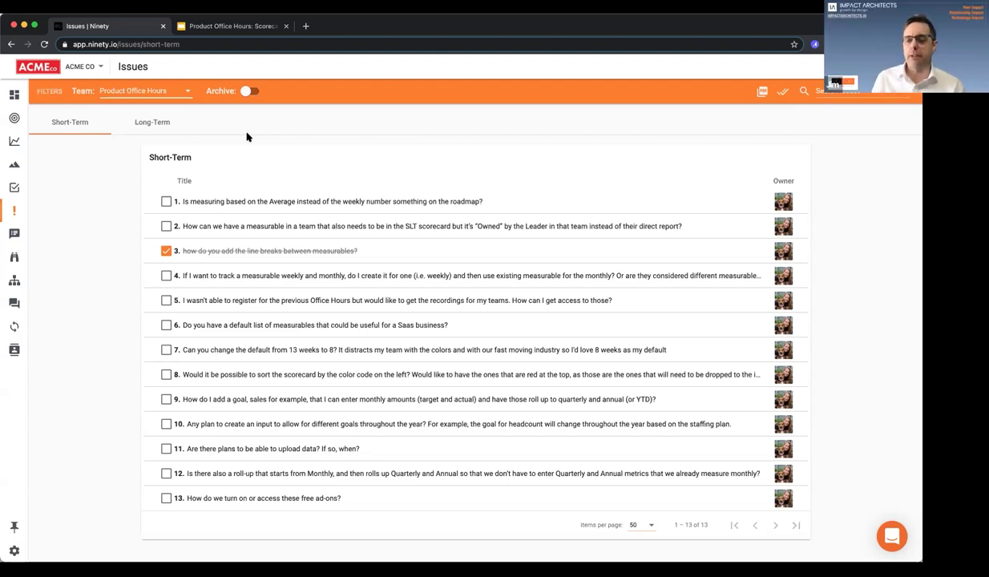
Step: Create a To-Do from issue 1 about measuring based on the Average, and mark that issue complete
click(247, 203)
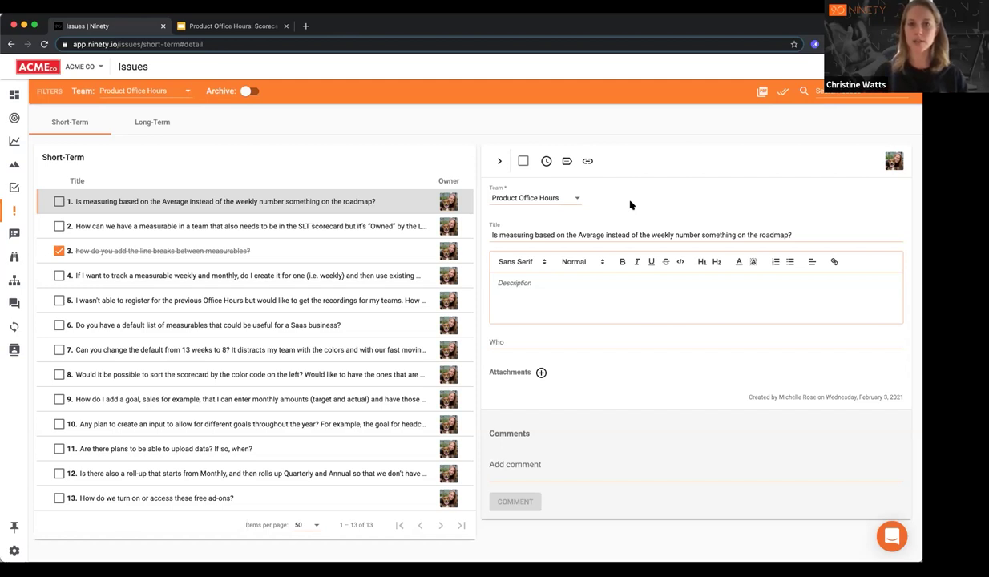
click(567, 164)
click(585, 206)
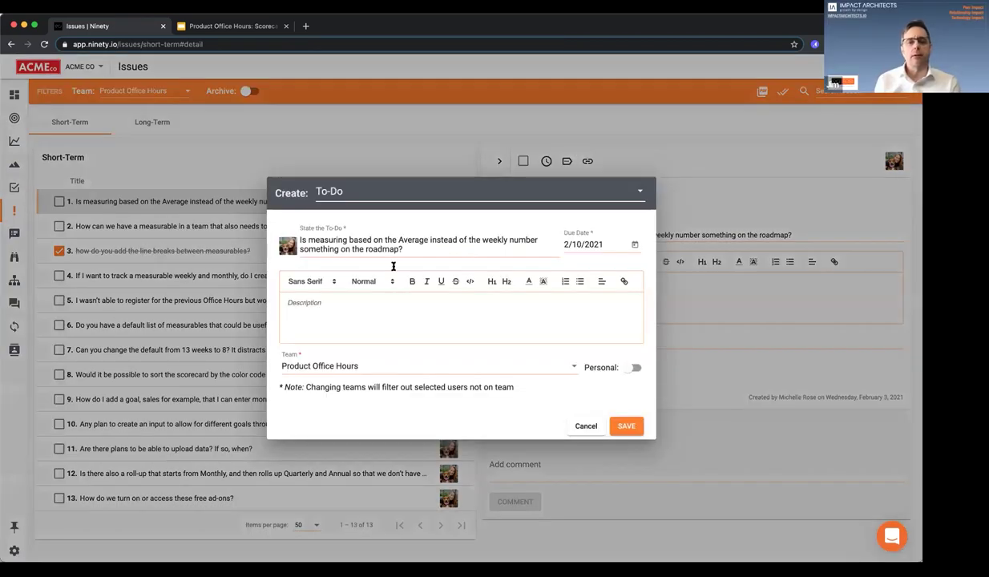
click(627, 428)
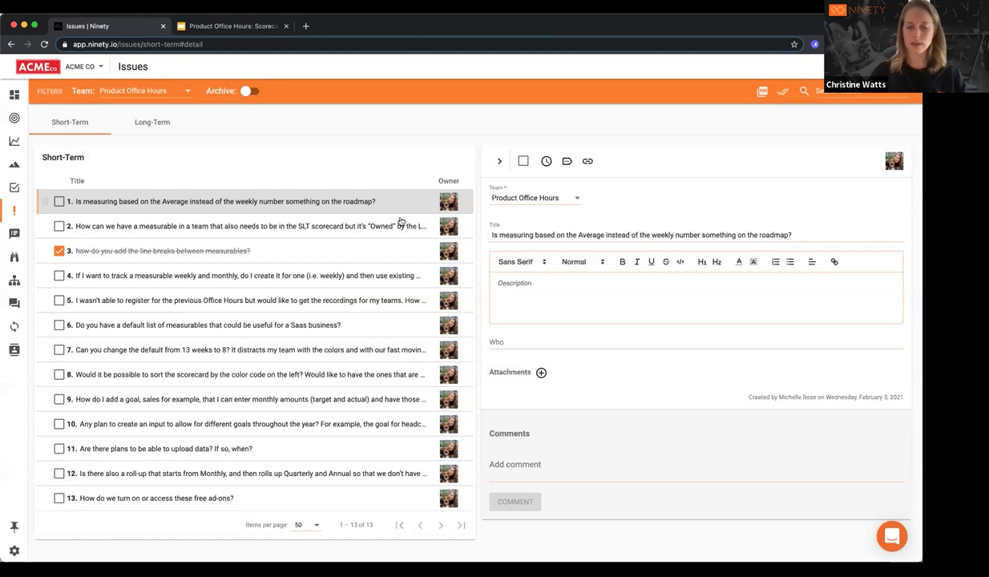
click(326, 225)
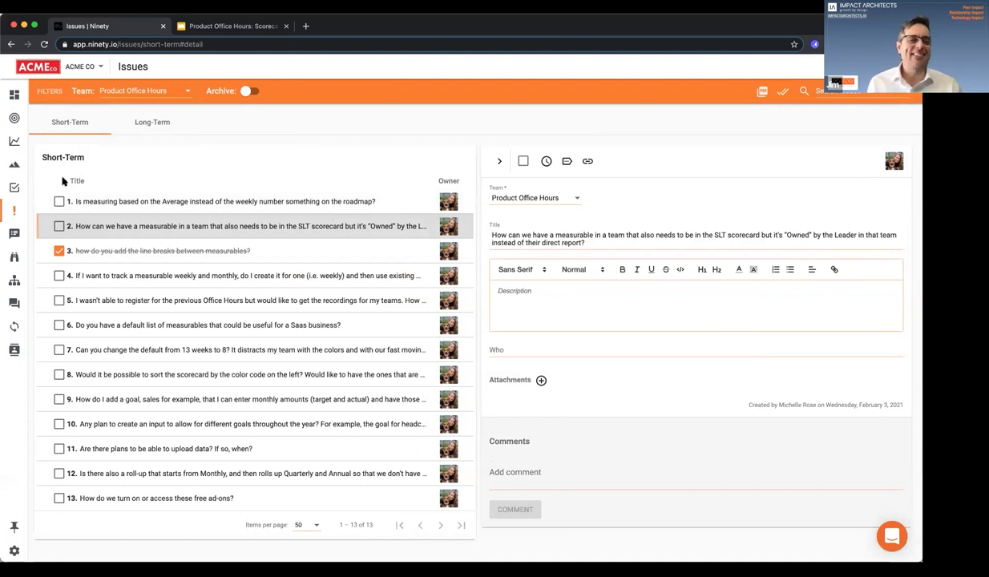
click(59, 201)
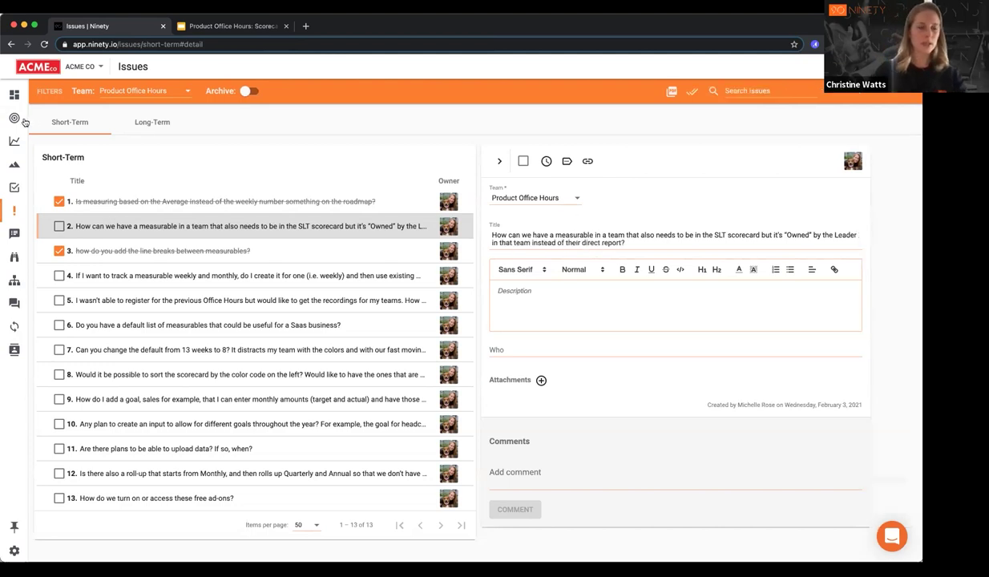
Step: Examine the Example measurable's details in the Product Office Hours weekly data, and close them to see its weekly scores
click(30, 144)
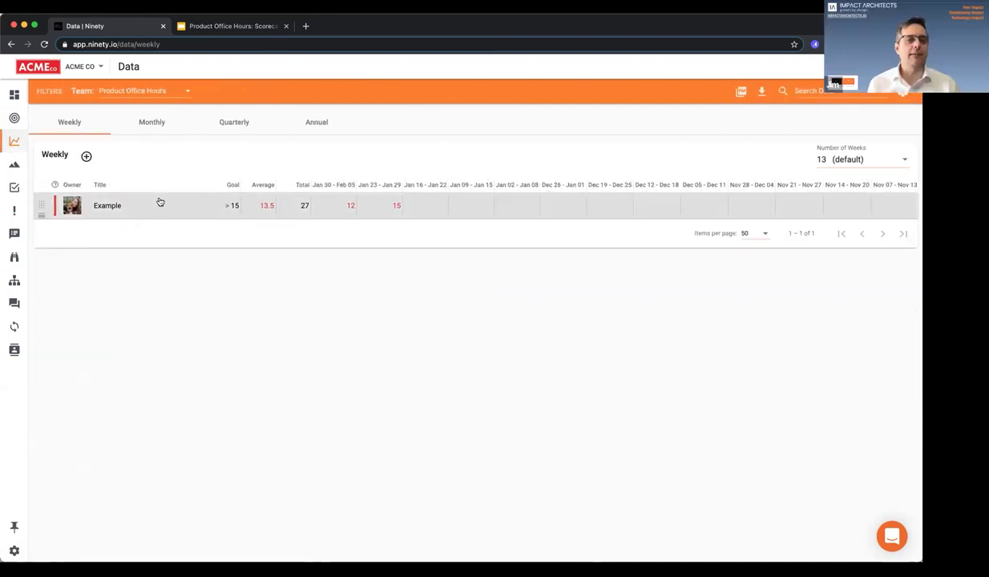
click(146, 205)
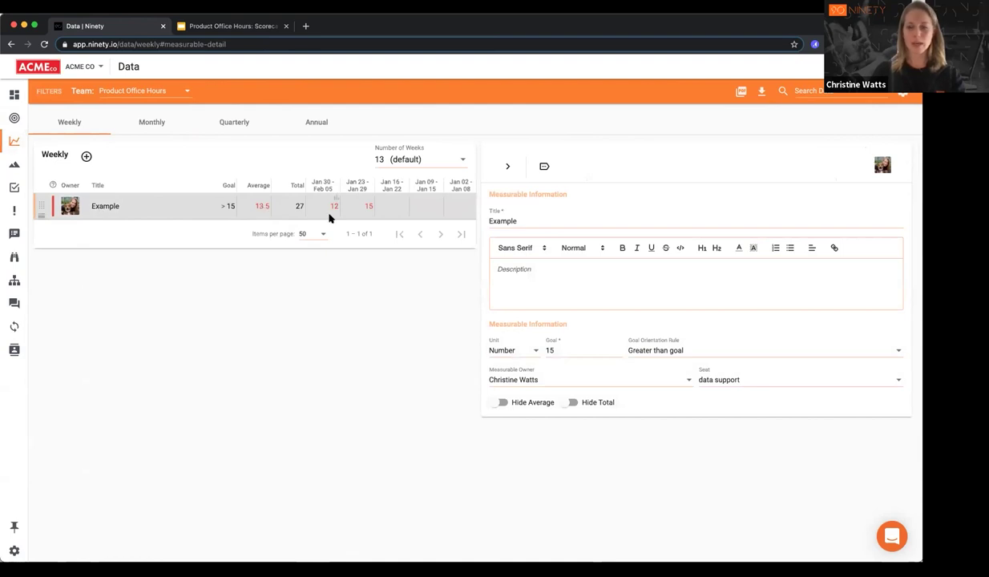
click(517, 169)
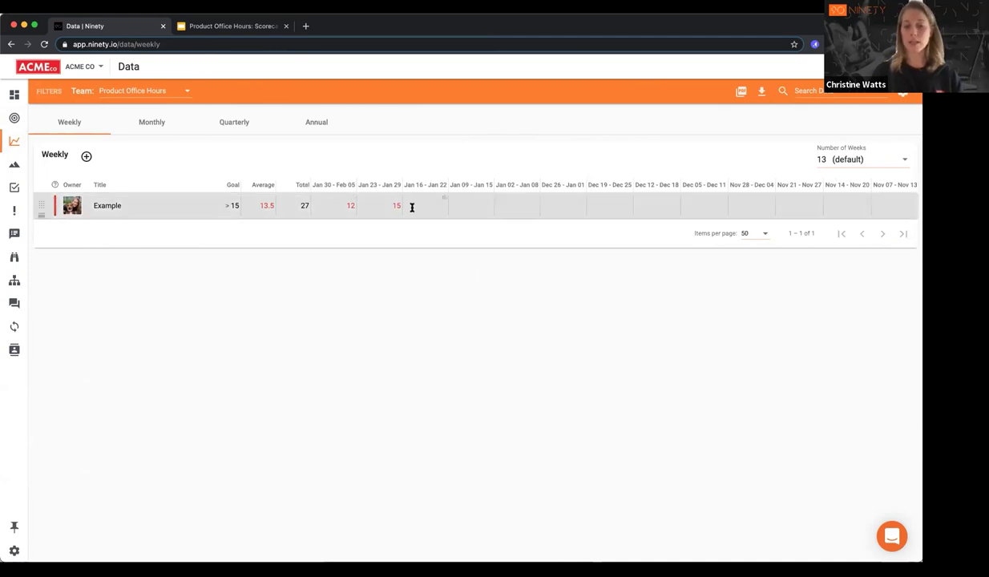
Step: Examine the Leadership Team's weekly scorecard, and return the team filter to Product Office Hours
click(148, 91)
scroll(149, 133, up, 1)
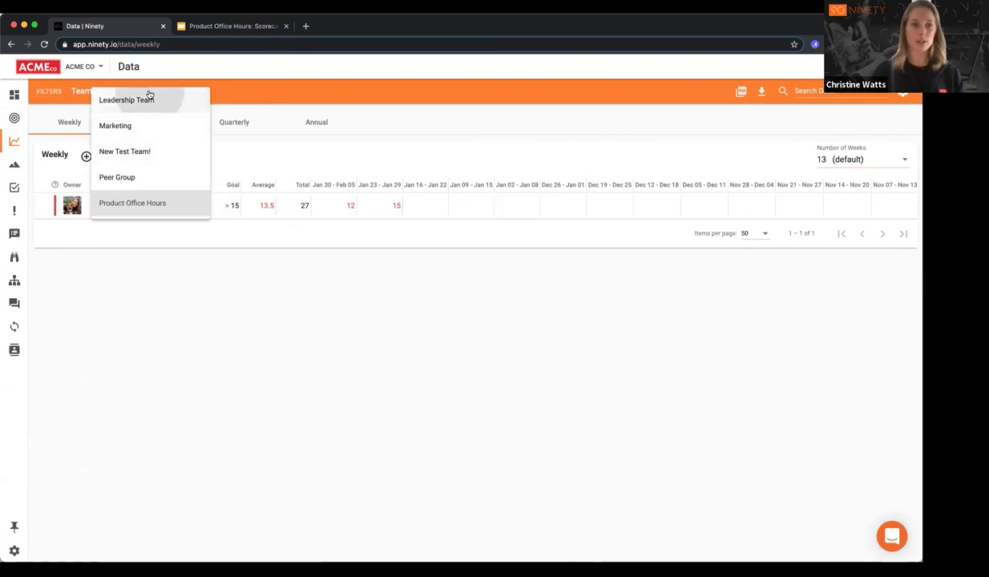
click(148, 98)
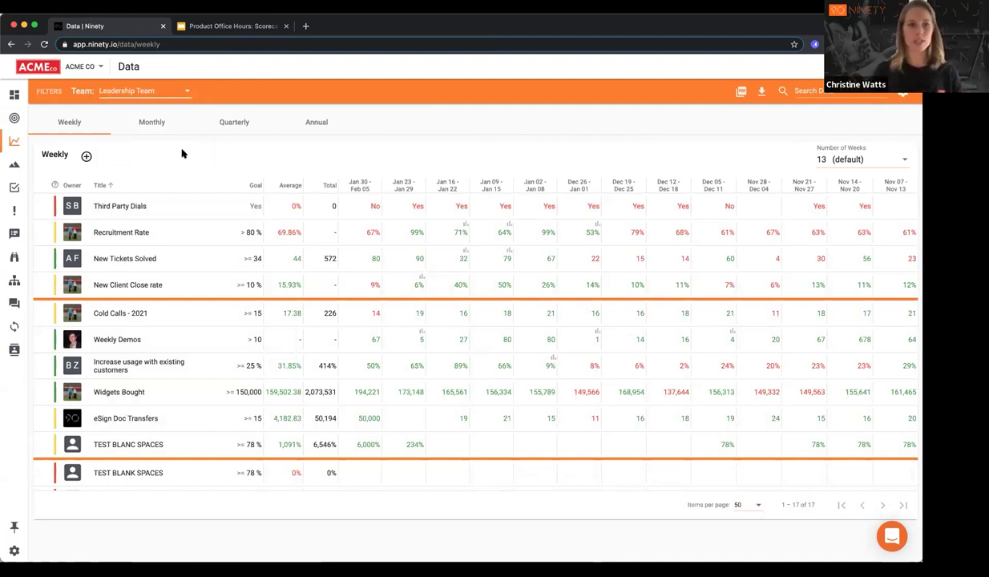
click(168, 95)
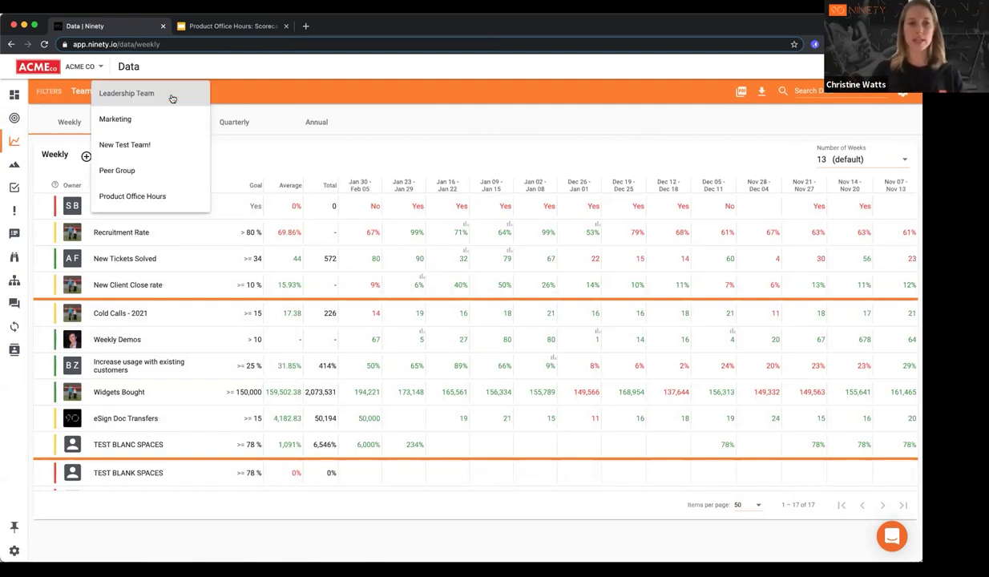
click(140, 195)
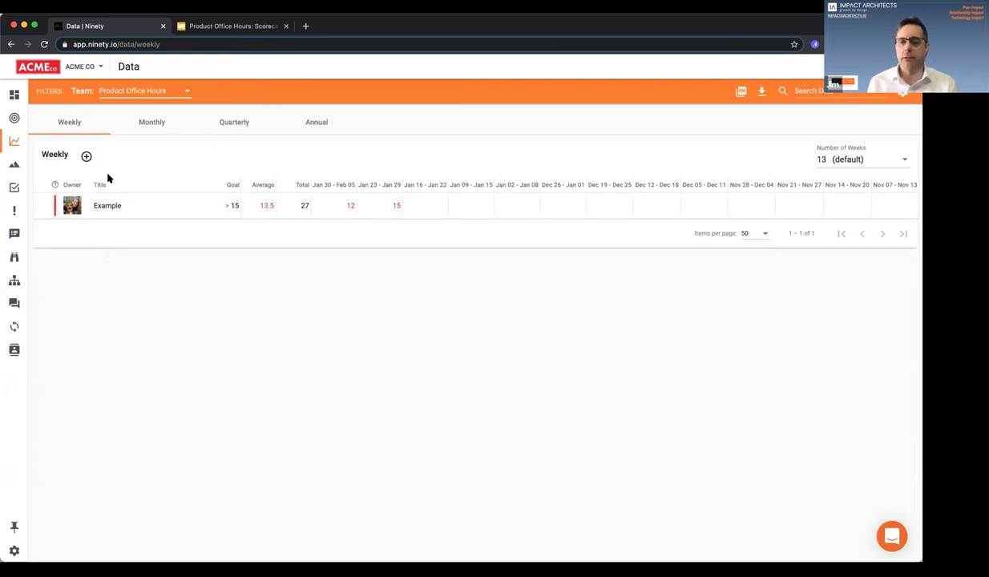
Step: Return to the Short-Term issues and mark issue 2, about a team measurable also needed in the SLT scorecard, complete
click(25, 213)
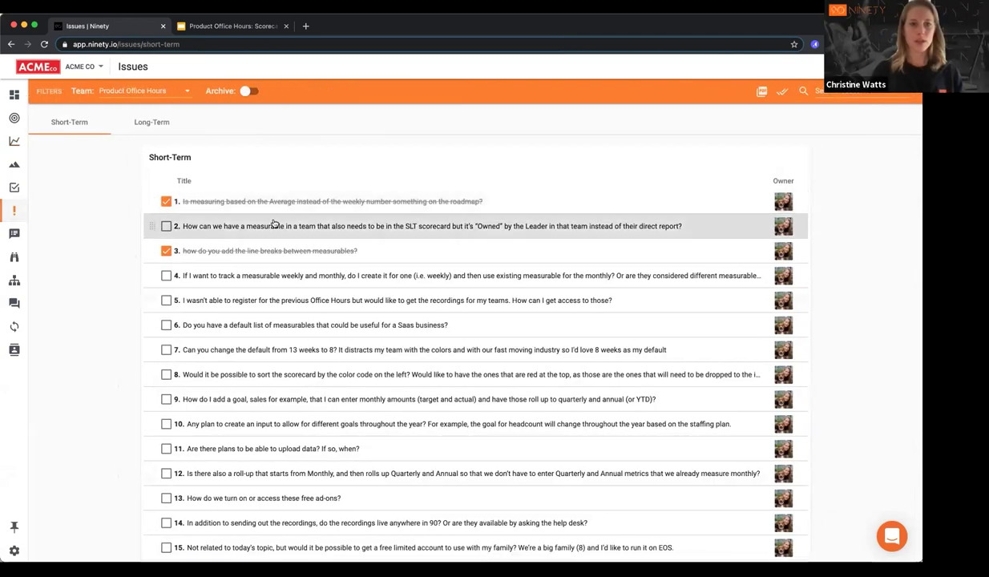
click(290, 225)
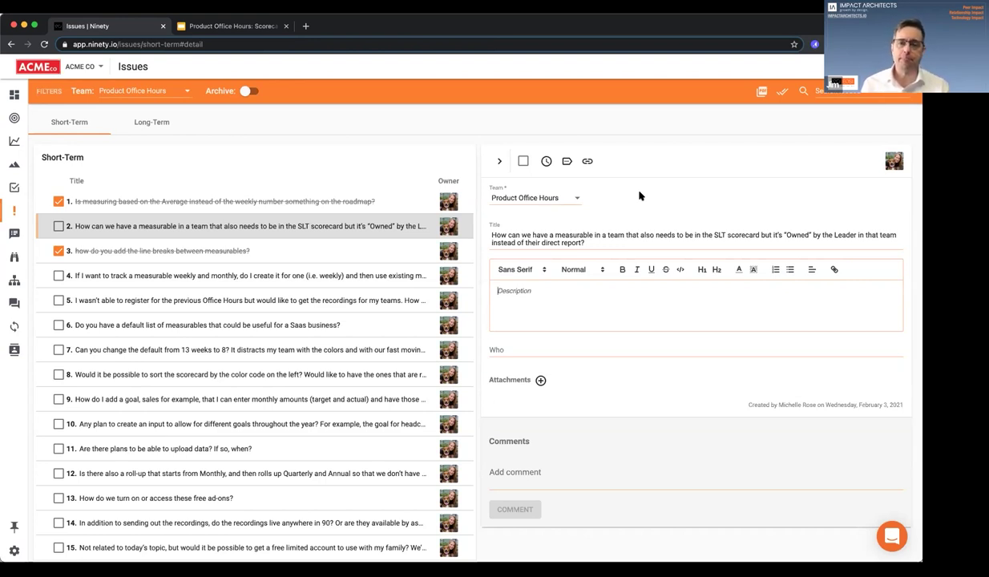
click(59, 226)
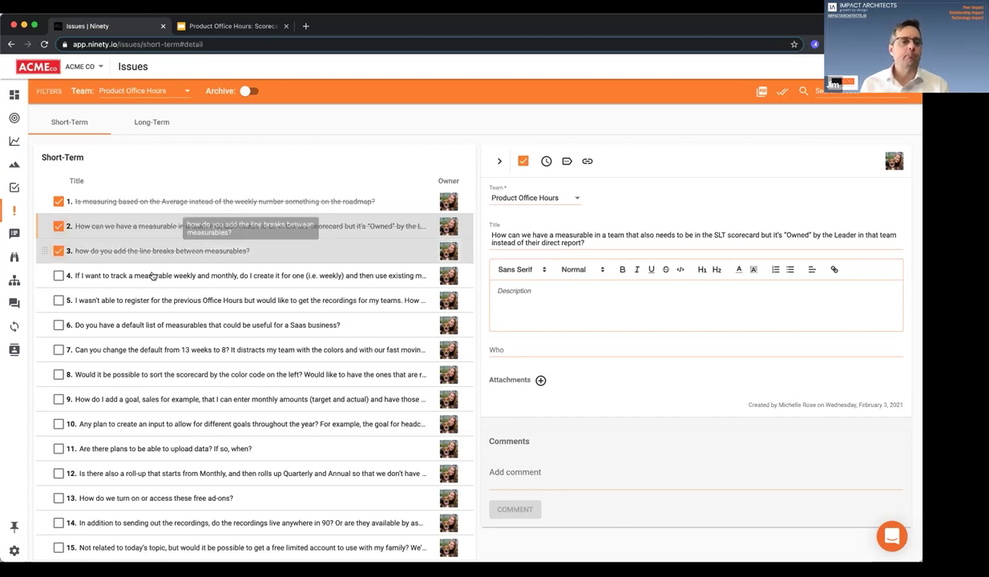
Step: Review and mark complete issues 4, 5 and 6, covering weekly and monthly tracking, Office Hours recordings and default SaaS measurables
click(148, 271)
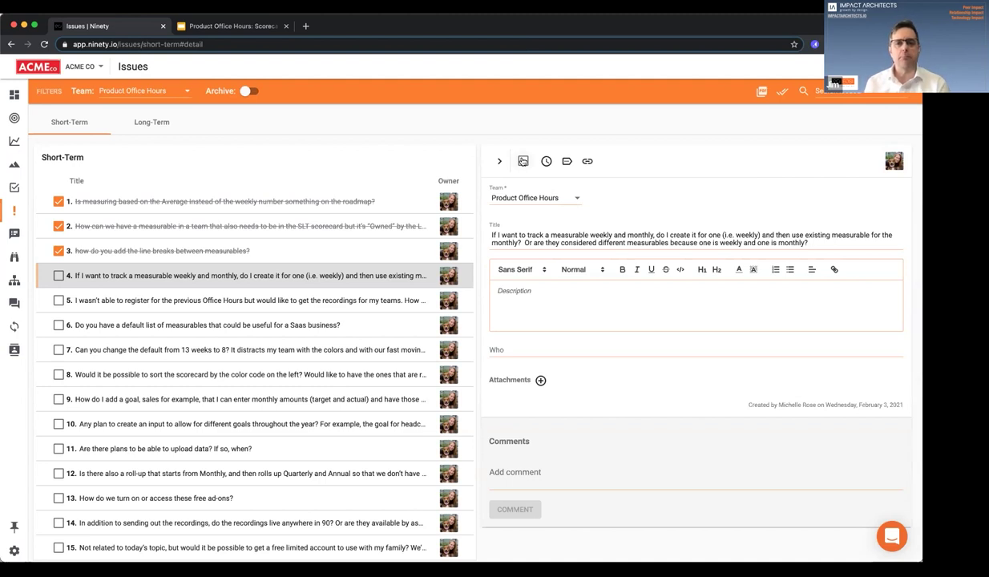
click(523, 161)
click(356, 298)
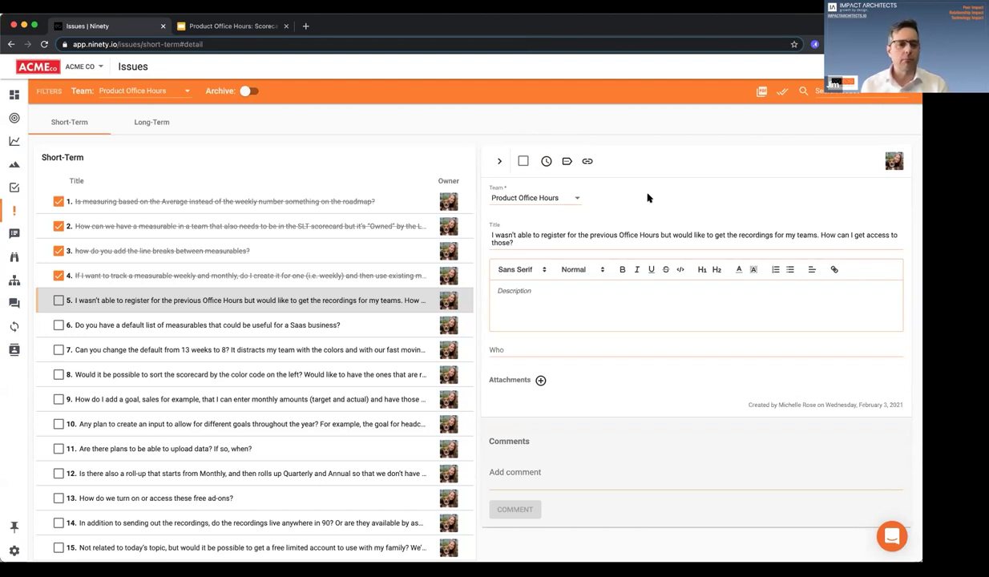
click(524, 160)
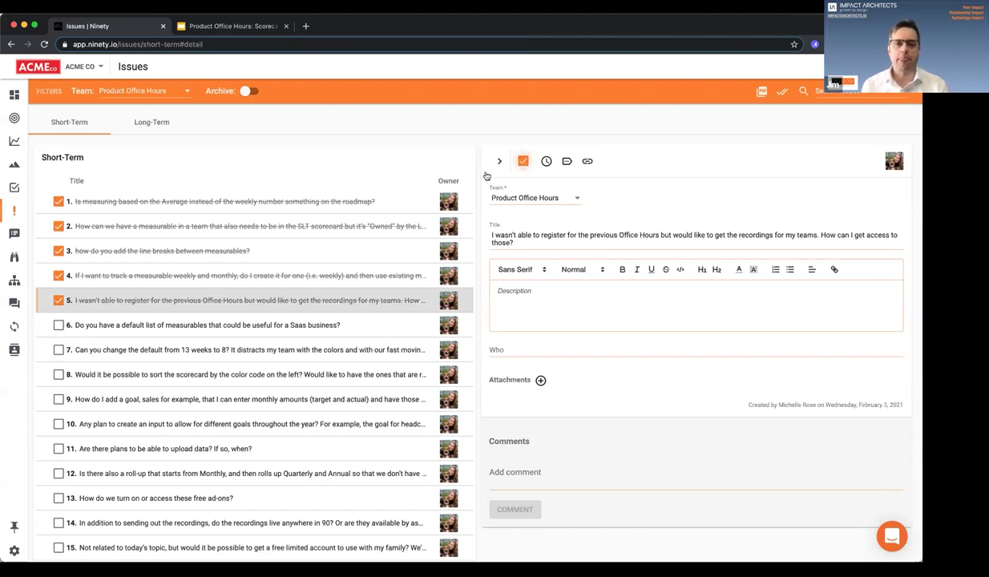
click(300, 326)
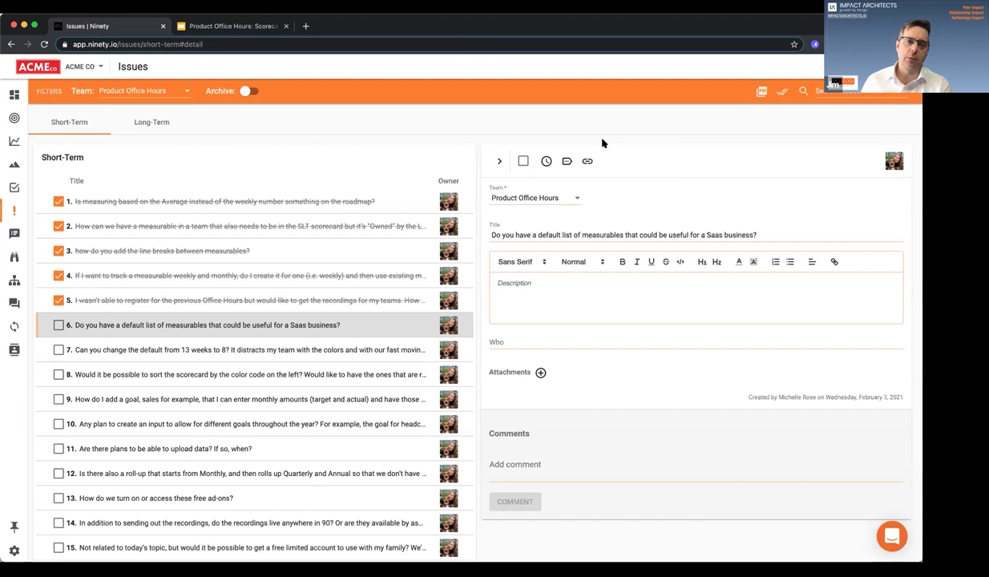
click(520, 160)
Step: Revisit issue 2's full question while reviewing issue 7 about an 8-week default, and mark issue 7 complete
click(231, 349)
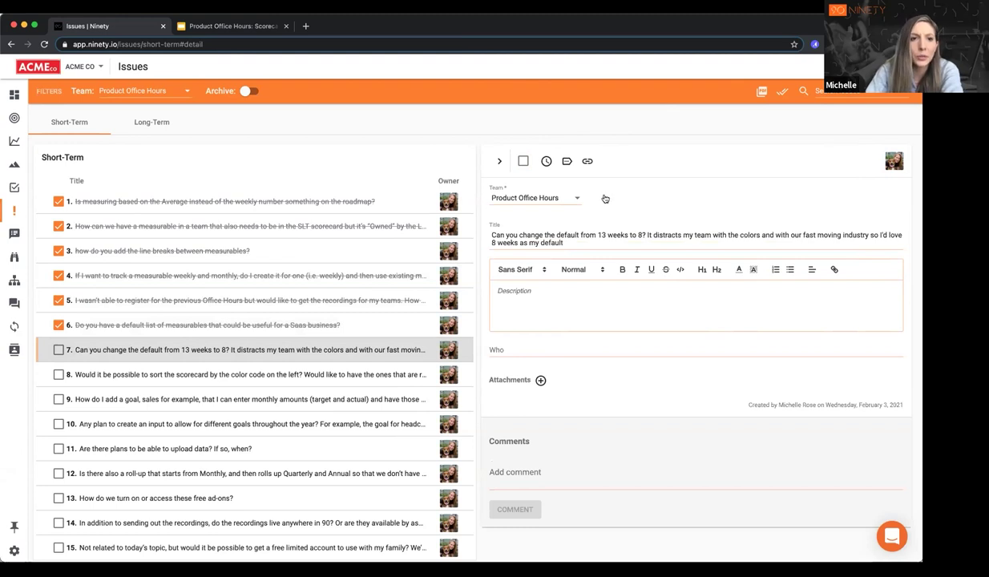
click(308, 227)
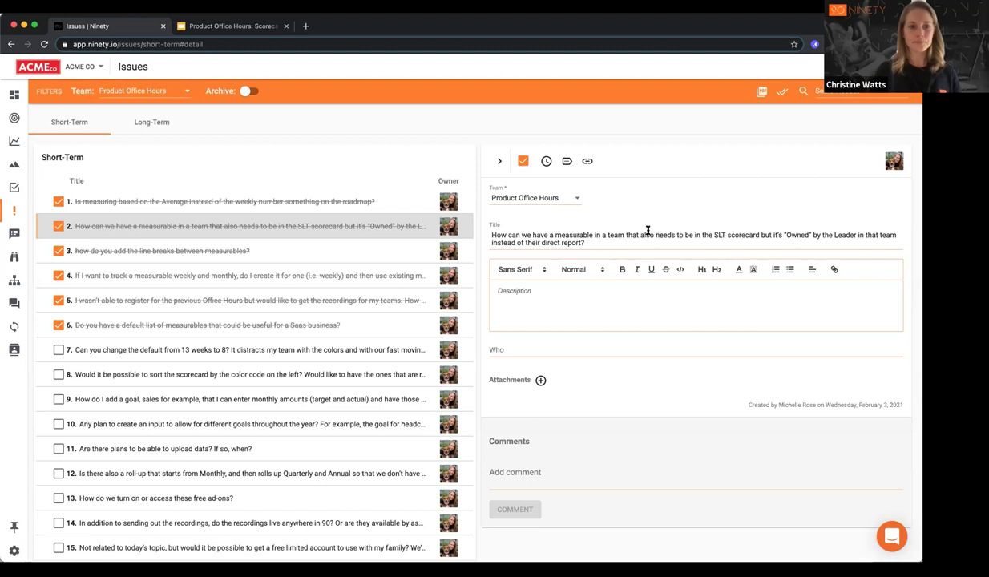
click(264, 350)
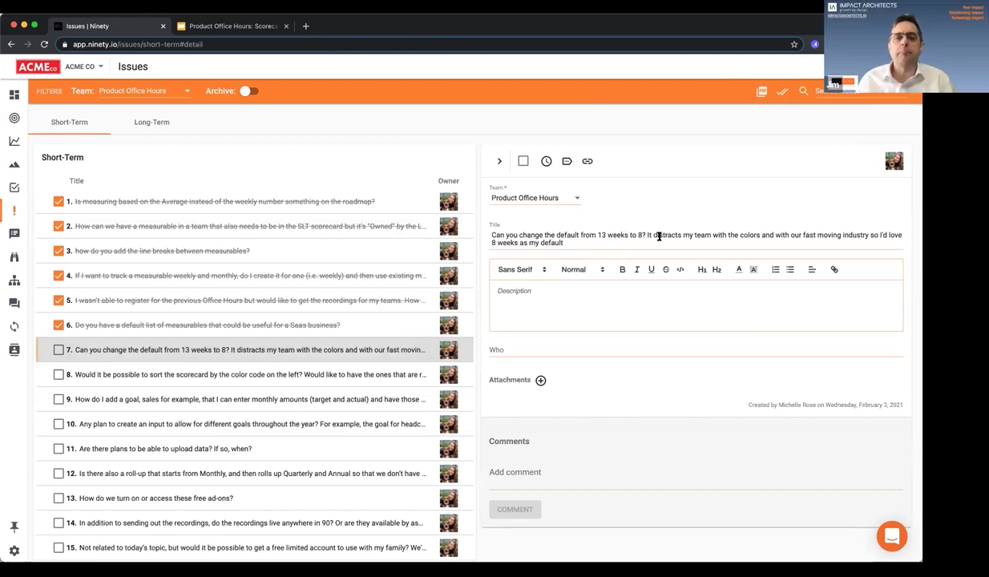
click(522, 162)
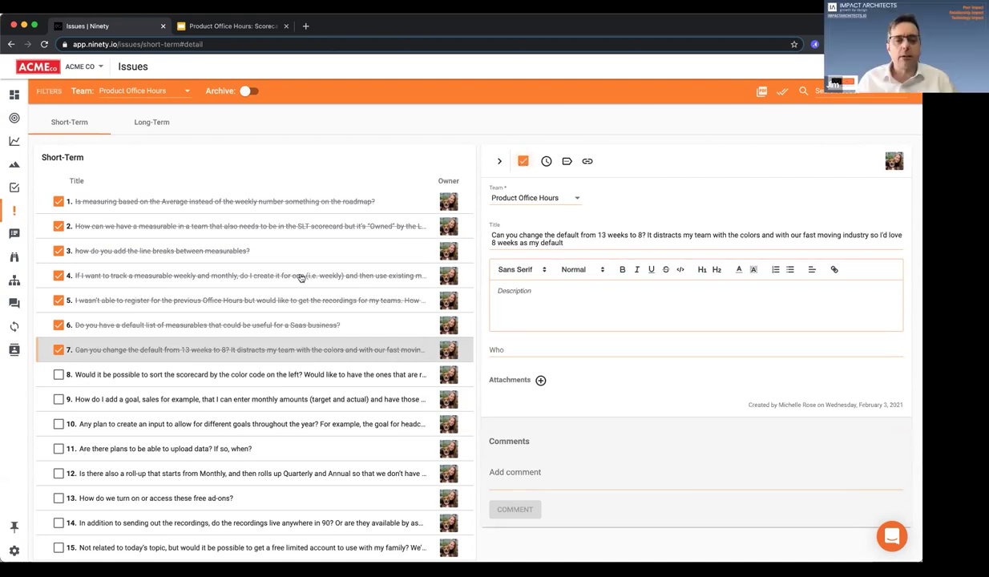
Step: Create a To-Do from issue 8 about sorting the scorecard by color code, and mark that issue complete
click(269, 378)
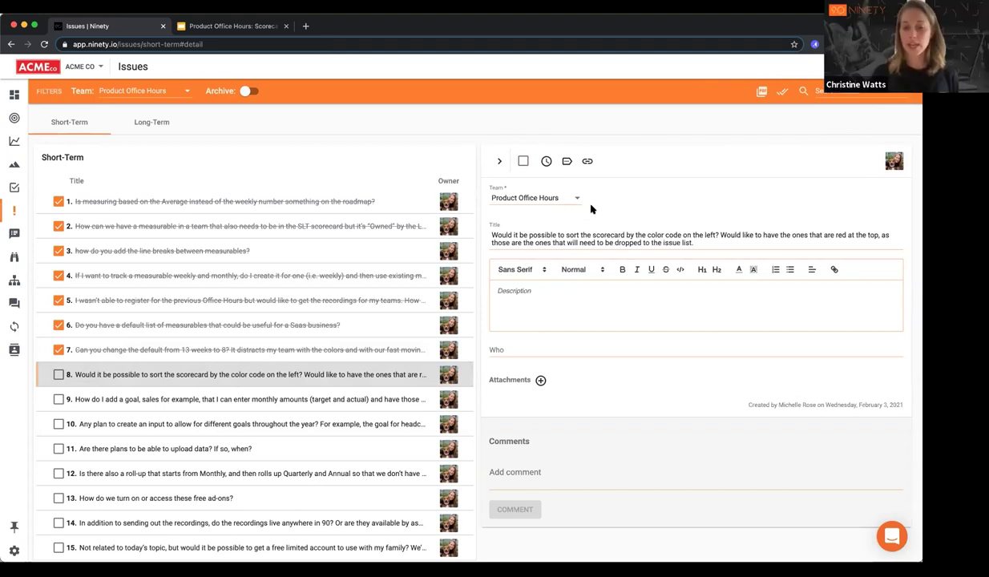
click(567, 161)
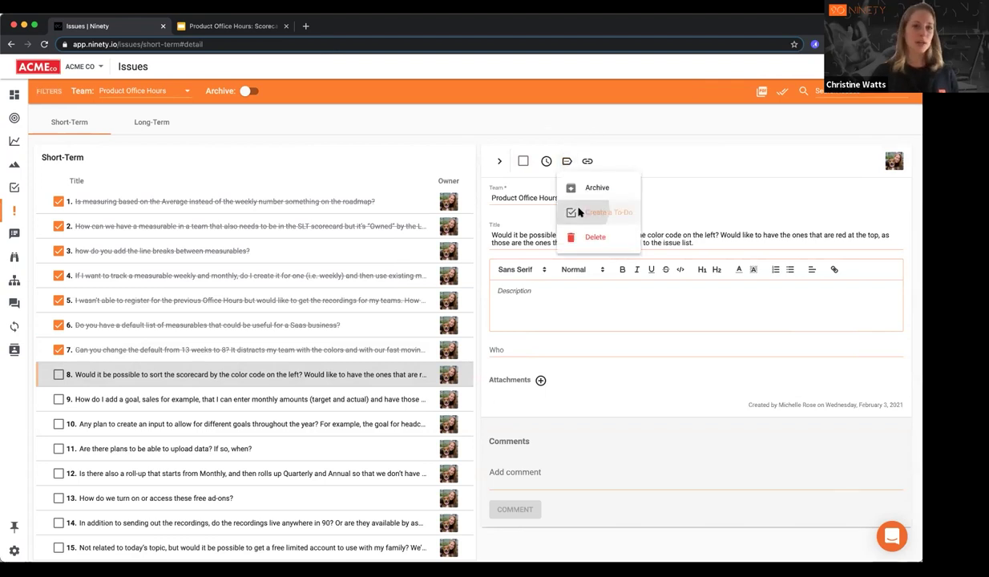
click(581, 212)
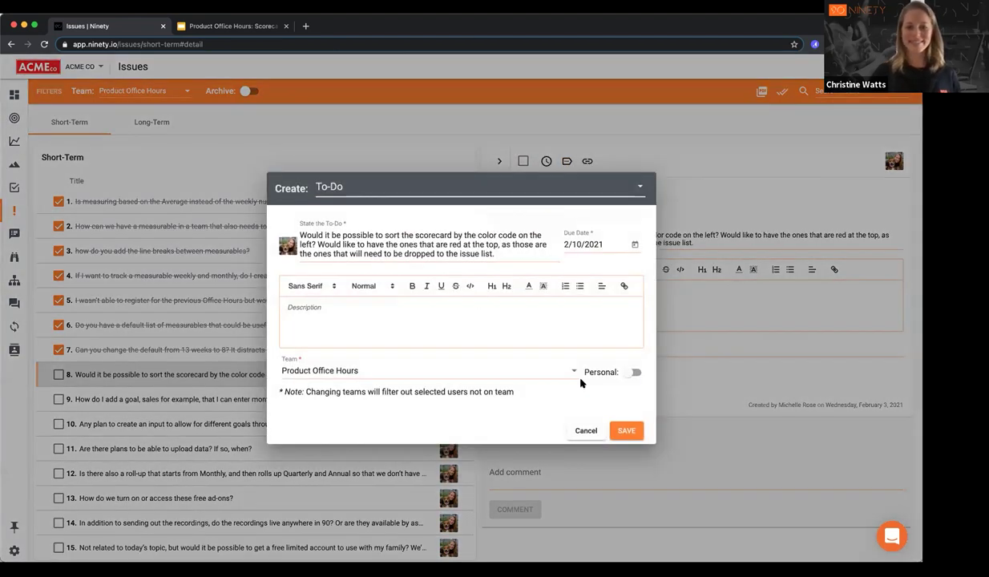
click(635, 430)
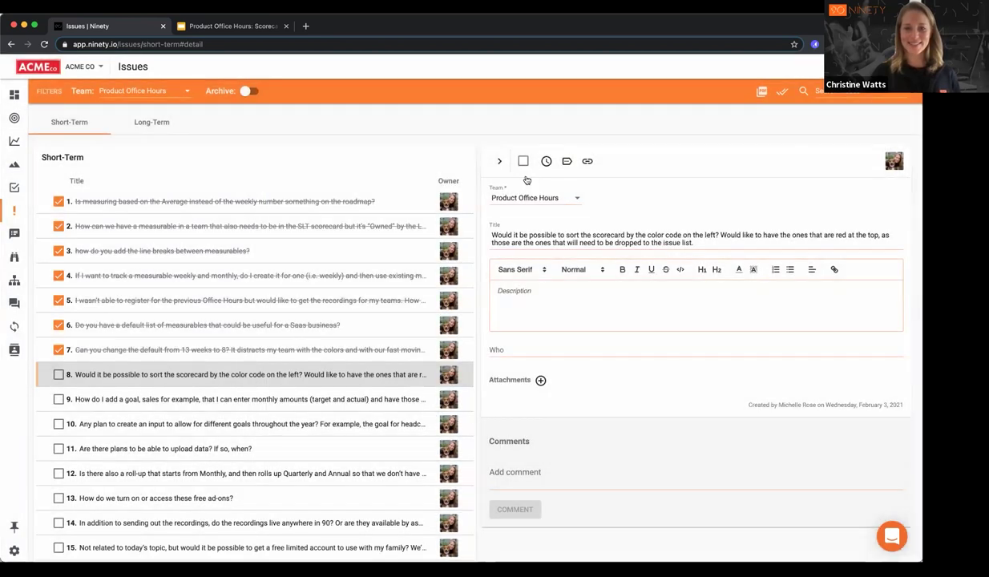
Step: Review and mark complete issues 9, 10 and 11, covering goal roll-ups, goals that vary through the year and data uploads
click(216, 400)
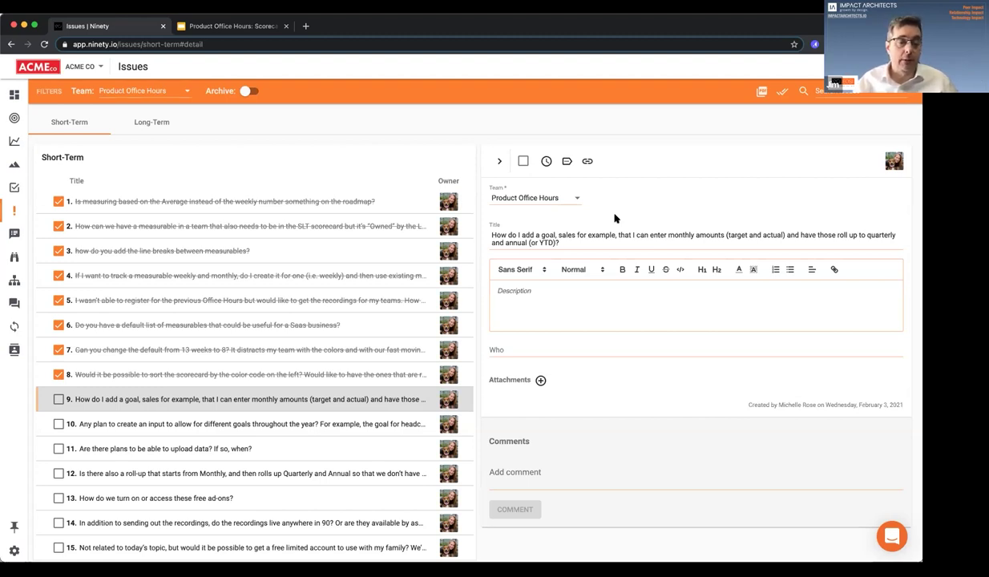
click(523, 161)
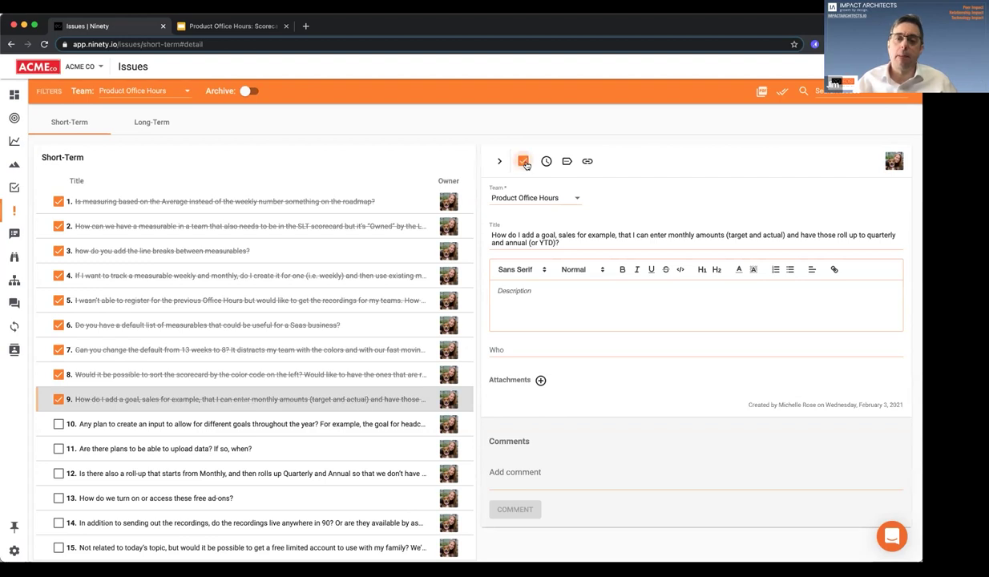
click(295, 427)
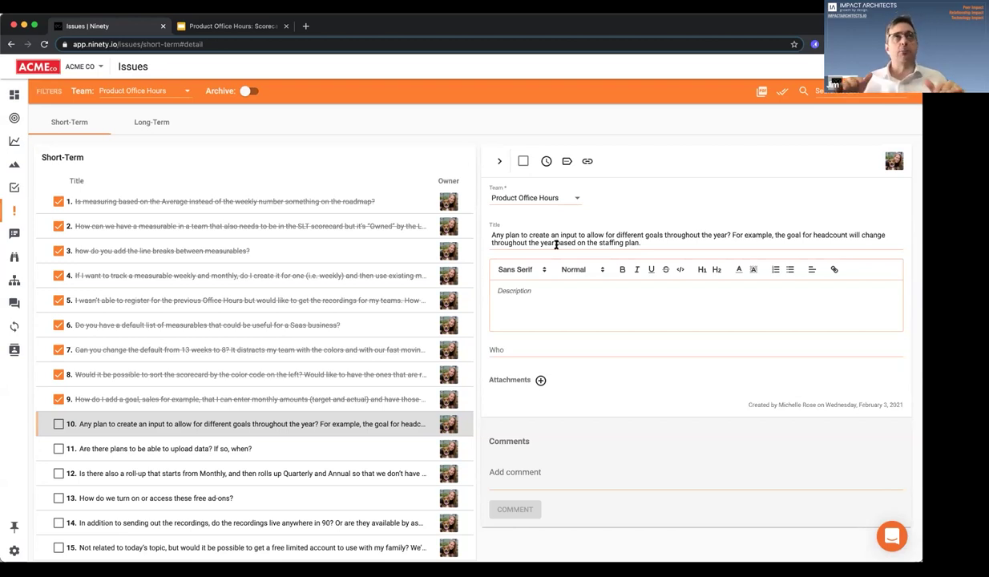
scroll(415, 314, down, 2)
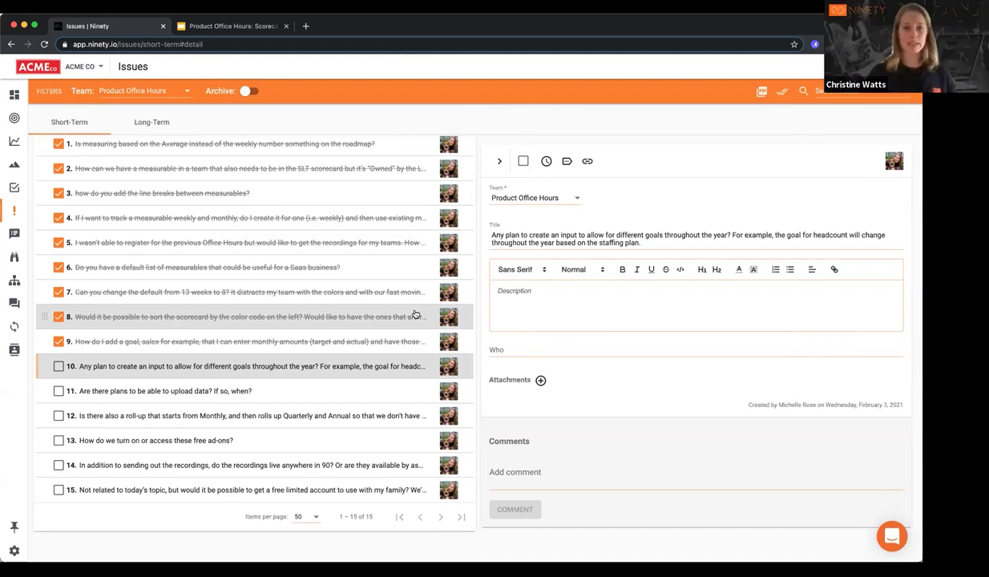
click(523, 161)
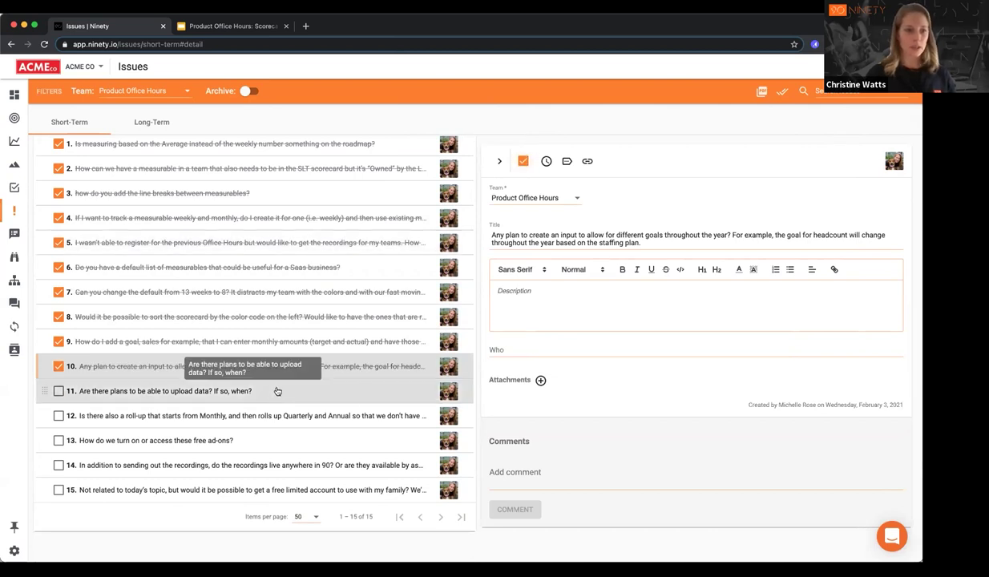
click(283, 390)
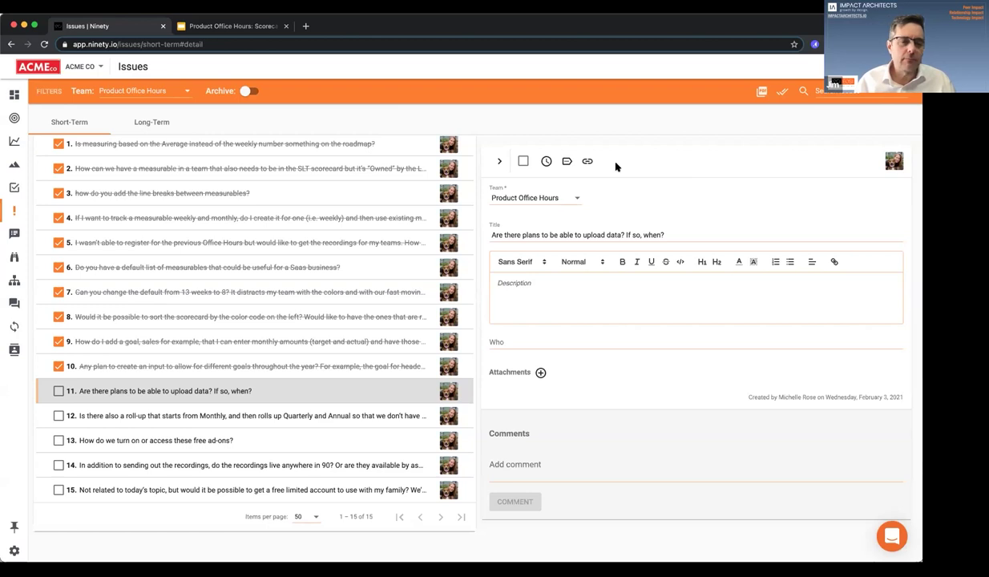
click(522, 162)
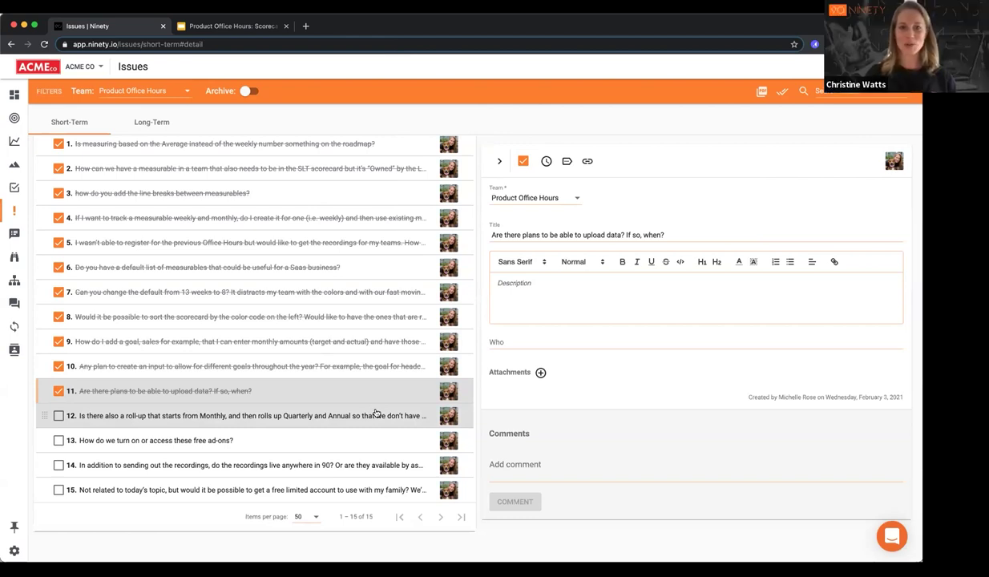
Step: Review and mark complete issues 12 and 13, covering monthly-to-annual roll-ups and access to the free add-ons
click(343, 413)
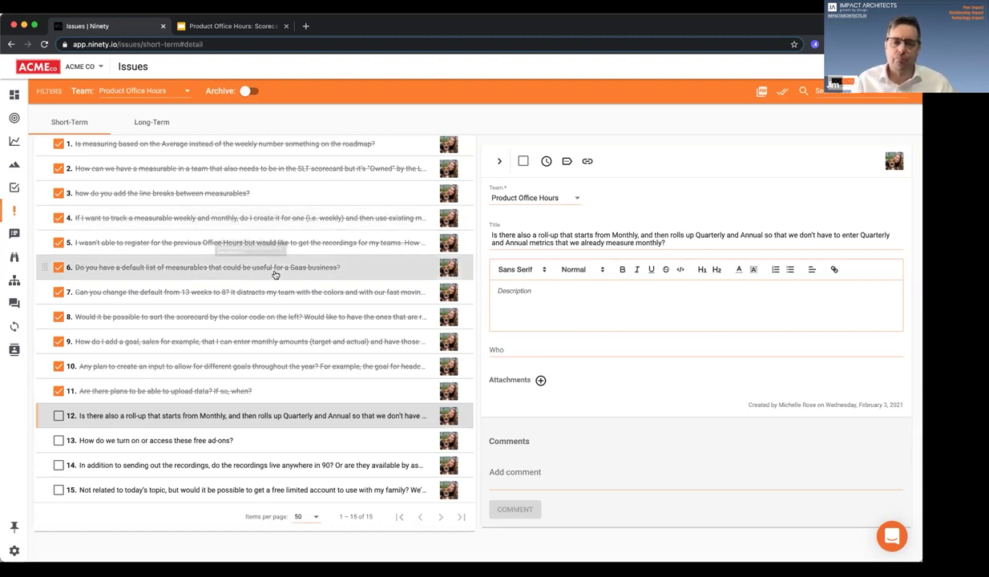
click(59, 415)
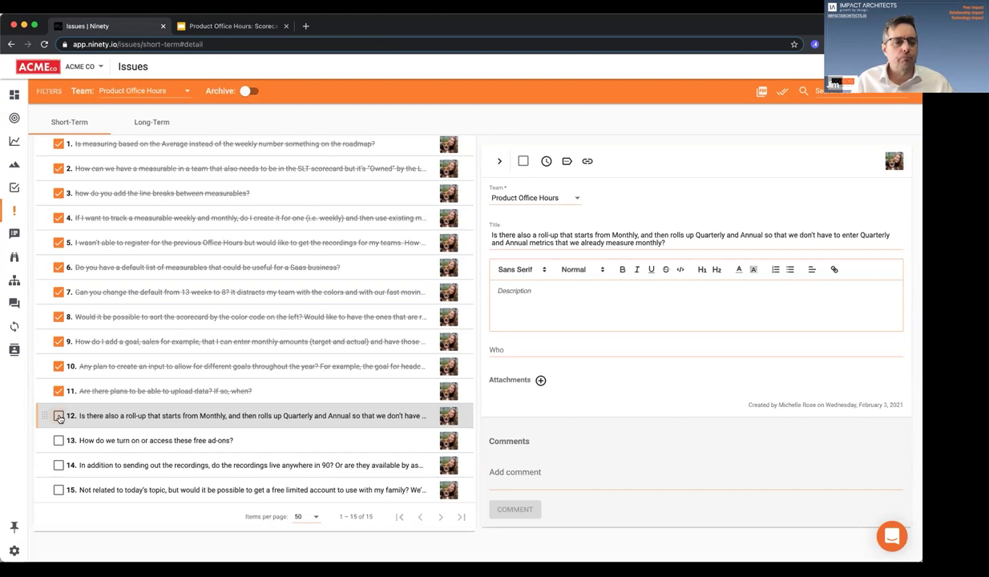
click(224, 440)
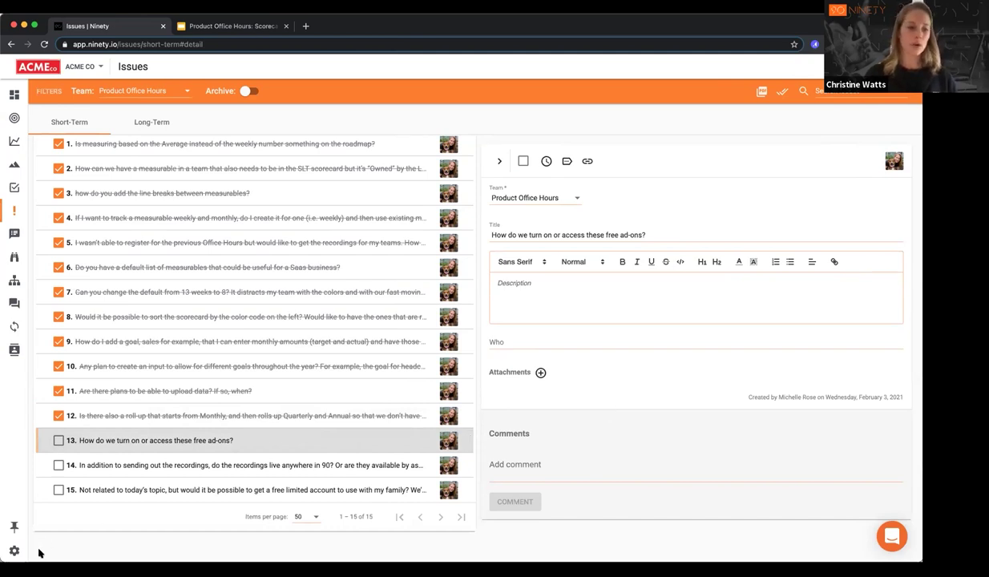
mouse_move(21, 559)
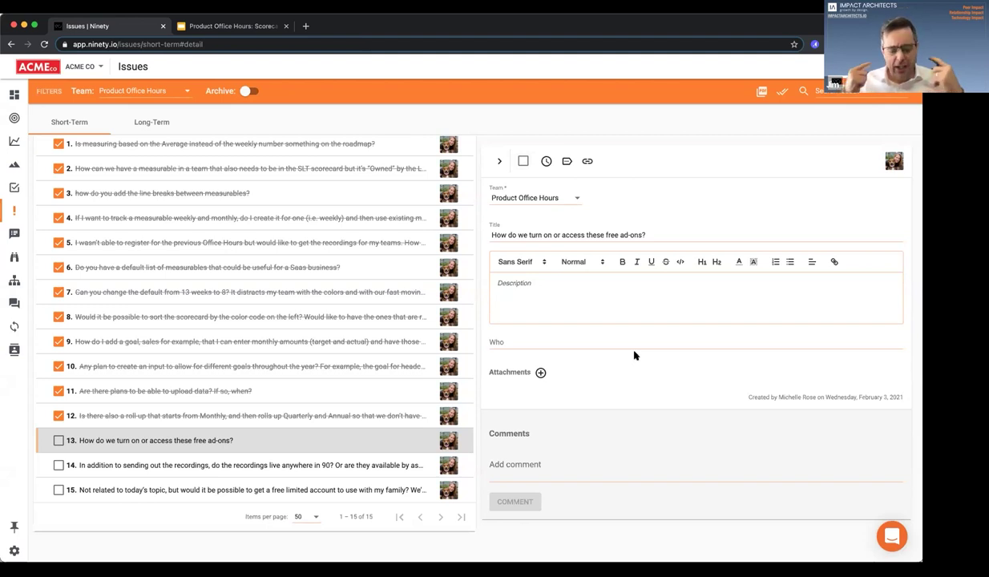
click(523, 163)
Step: Open issue 14 about where the recordings live and look at the resources in the help messenger
click(257, 465)
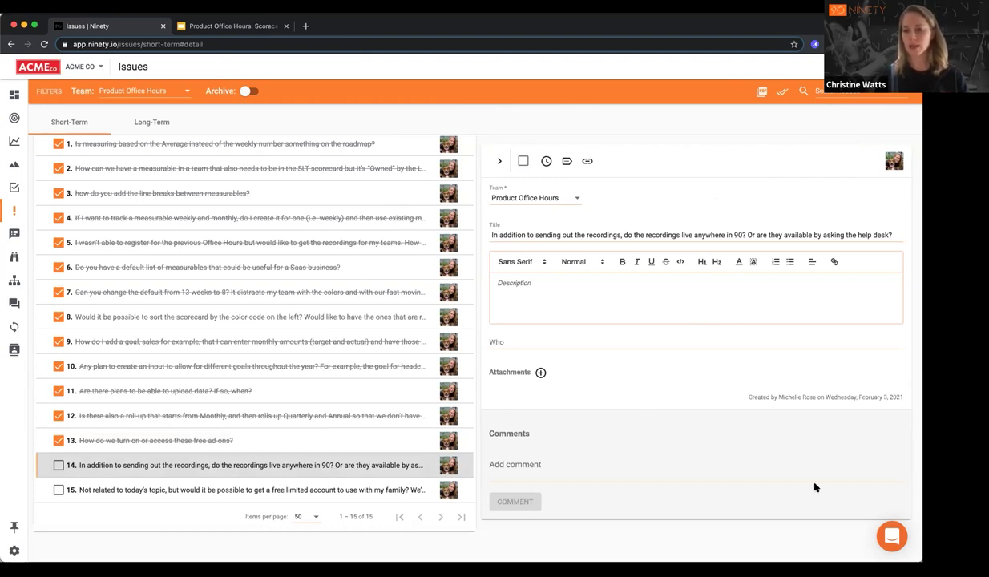
click(887, 534)
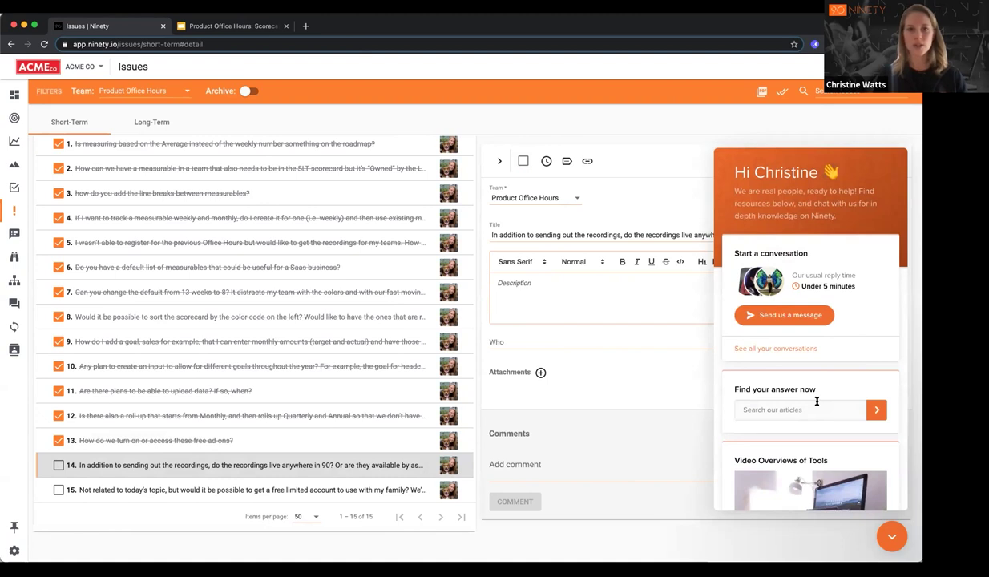
click(891, 540)
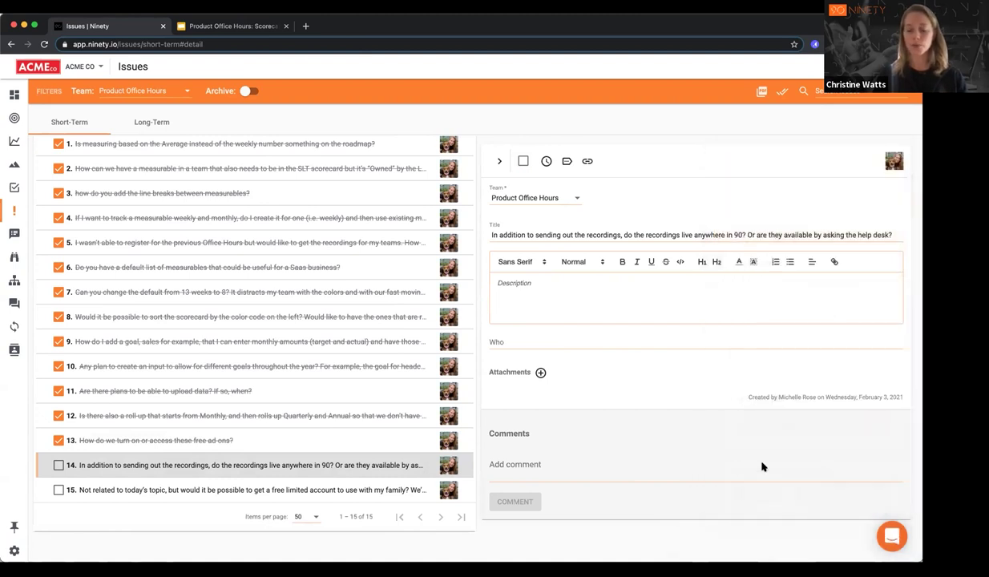
Step: Create a To-Do from issue 14 about the availability of recordings, keeping the prefilled details, and mark that issue complete
click(567, 161)
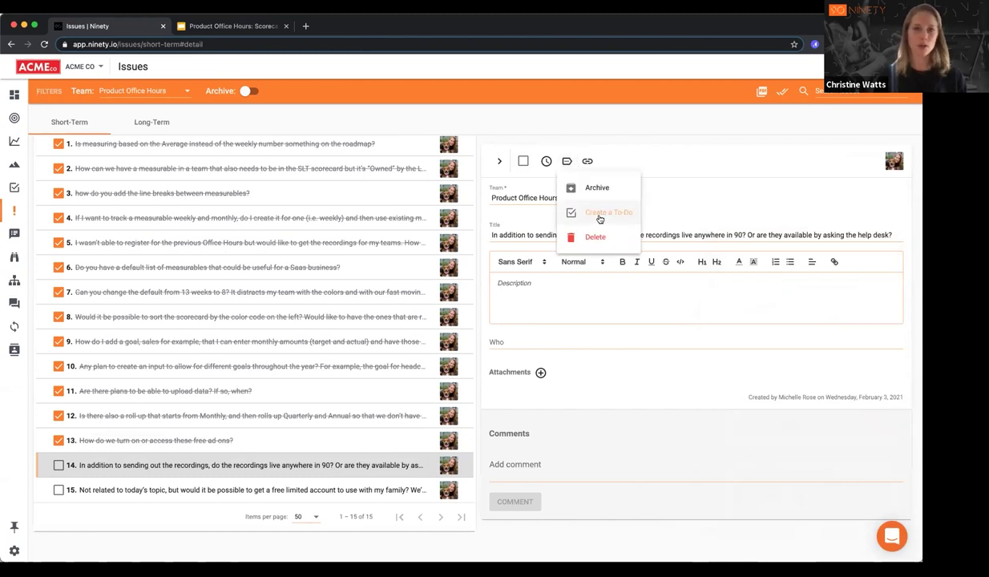
click(600, 215)
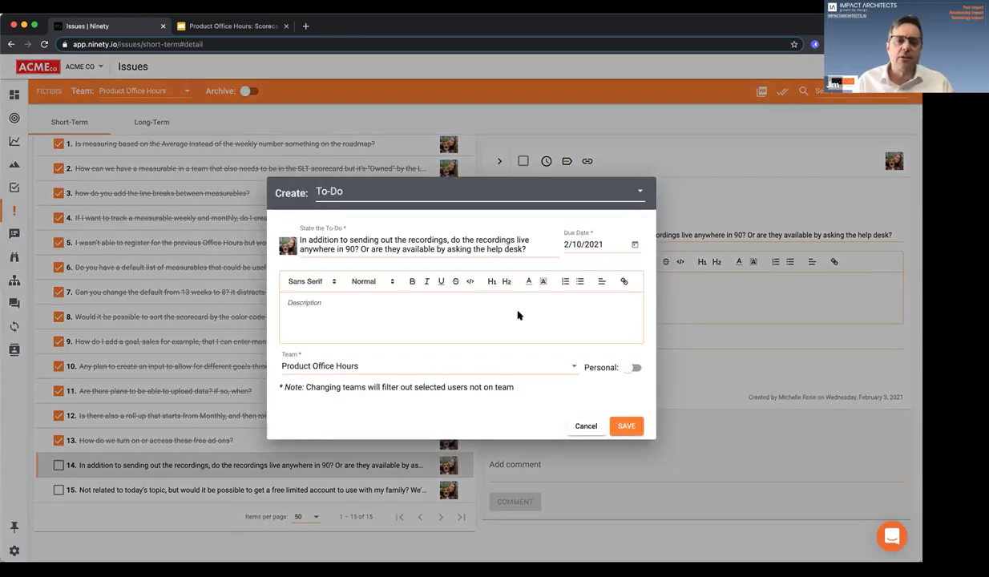
click(639, 429)
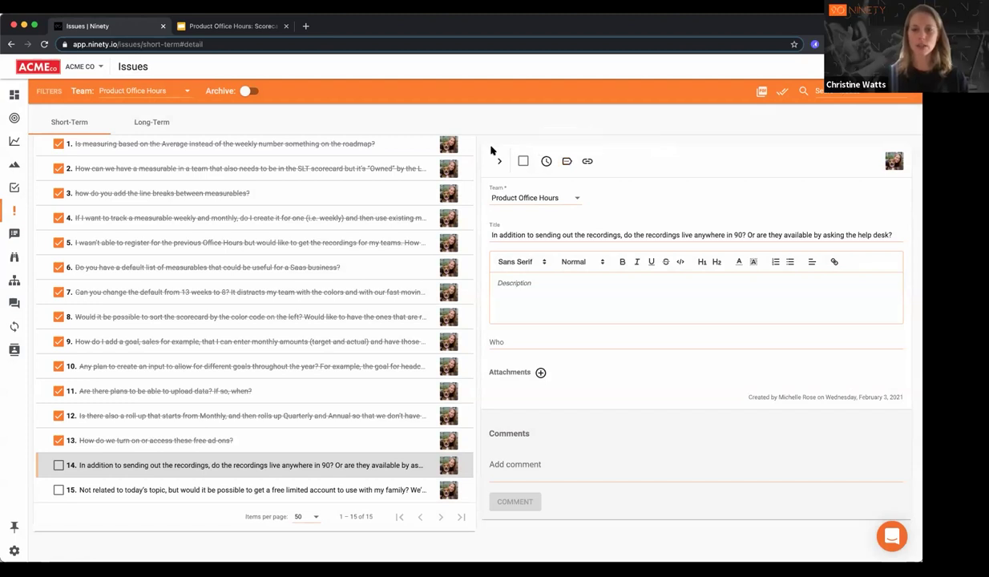
click(526, 163)
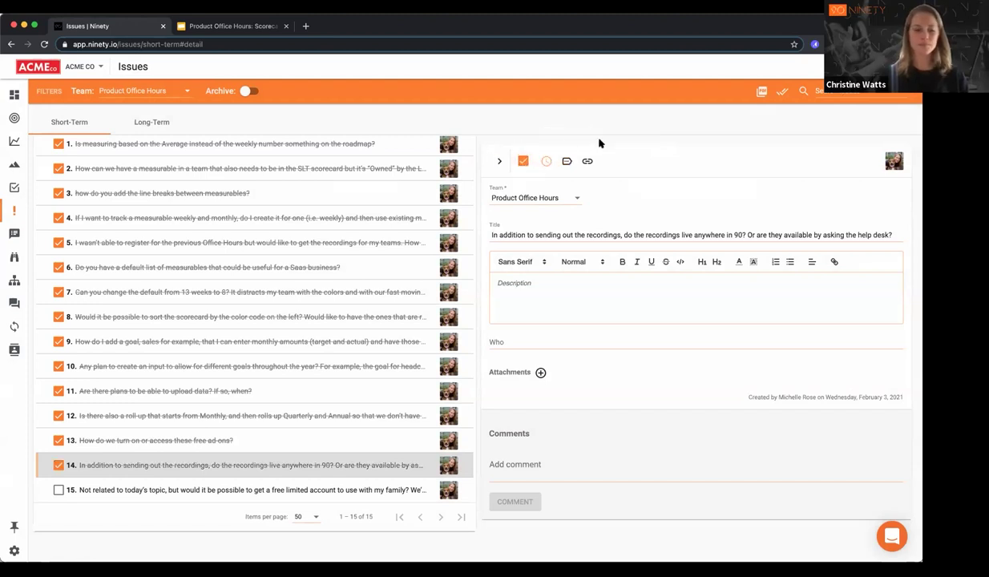
Step: Review and mark complete issue 15 about a free family account, and reload the short-term list to reach newly added issues
click(327, 491)
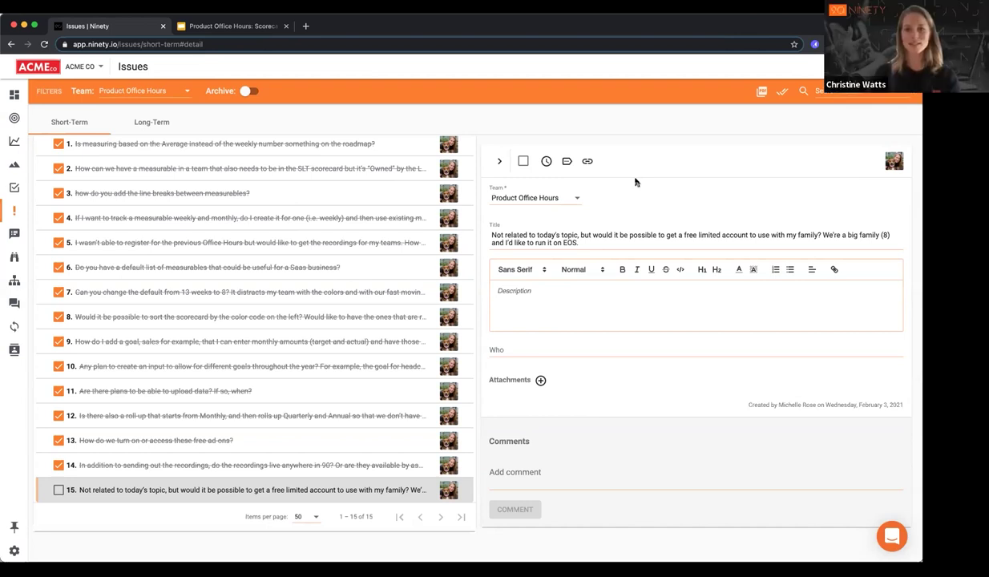
click(523, 161)
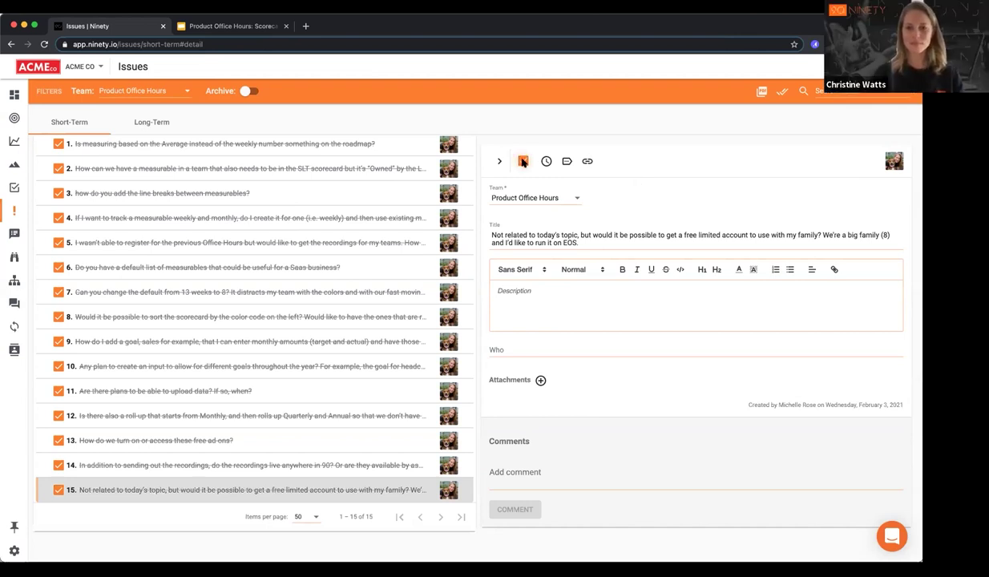
click(137, 122)
click(80, 123)
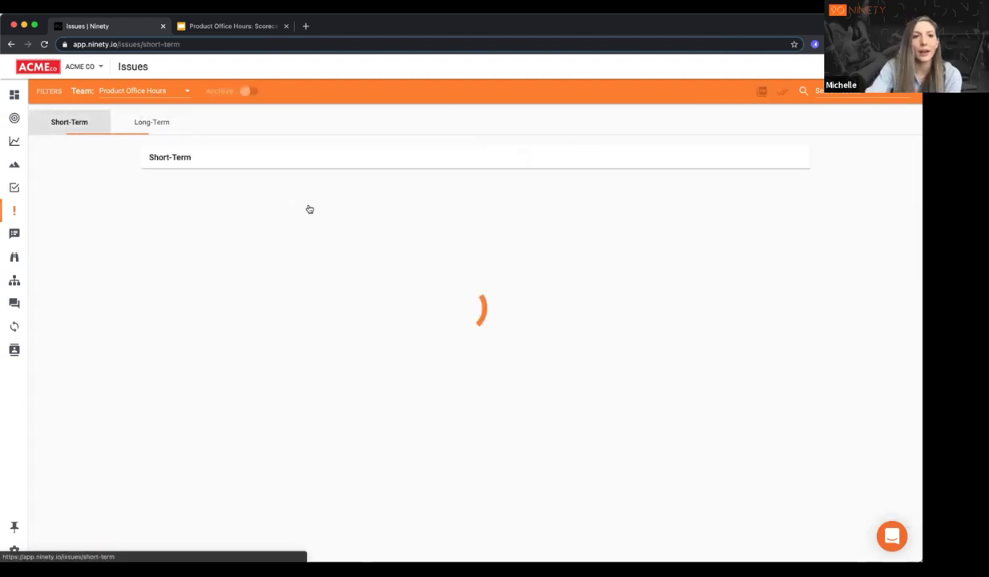
scroll(310, 209, down, 5)
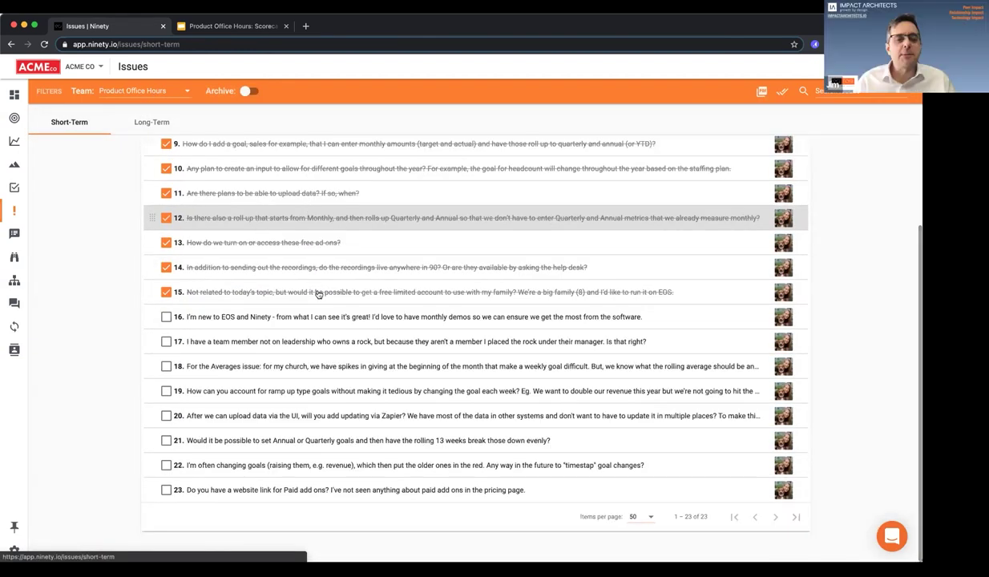
Step: Create a To-Do from issue 16 about monthly demos, appending "- auto-sign up for all months" to its title, and mark the issue complete
click(325, 317)
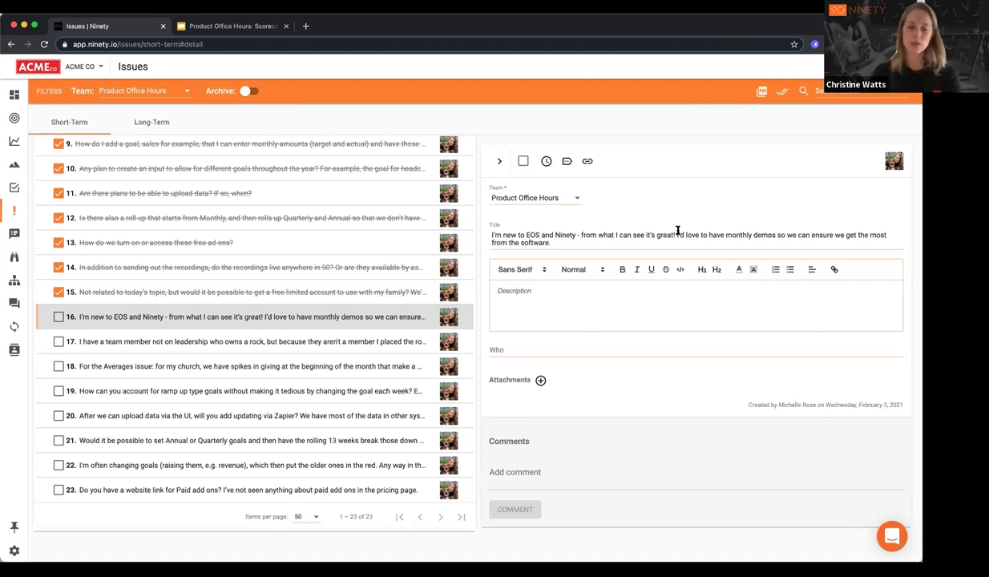
click(567, 162)
click(593, 213)
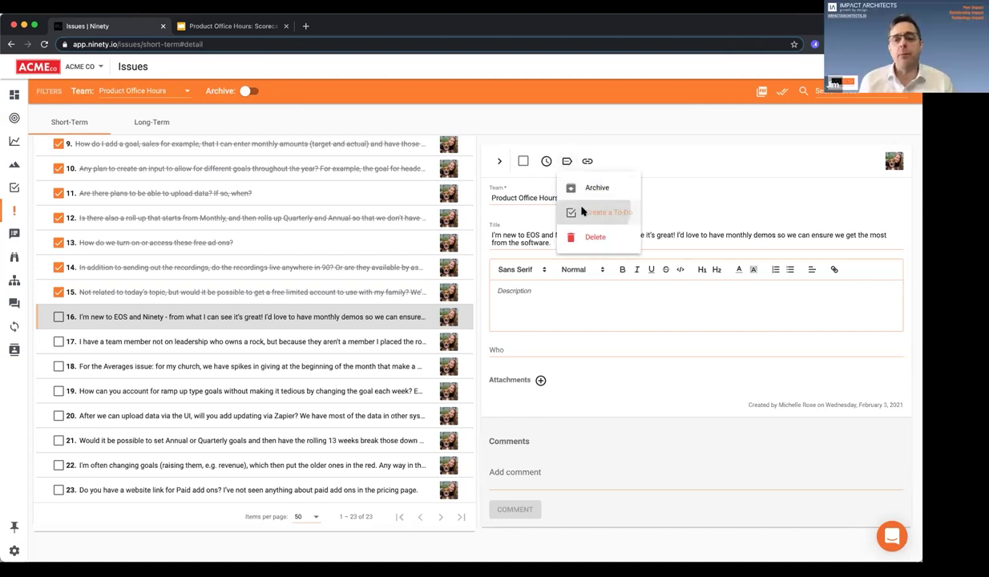
click(440, 261)
text(- au)
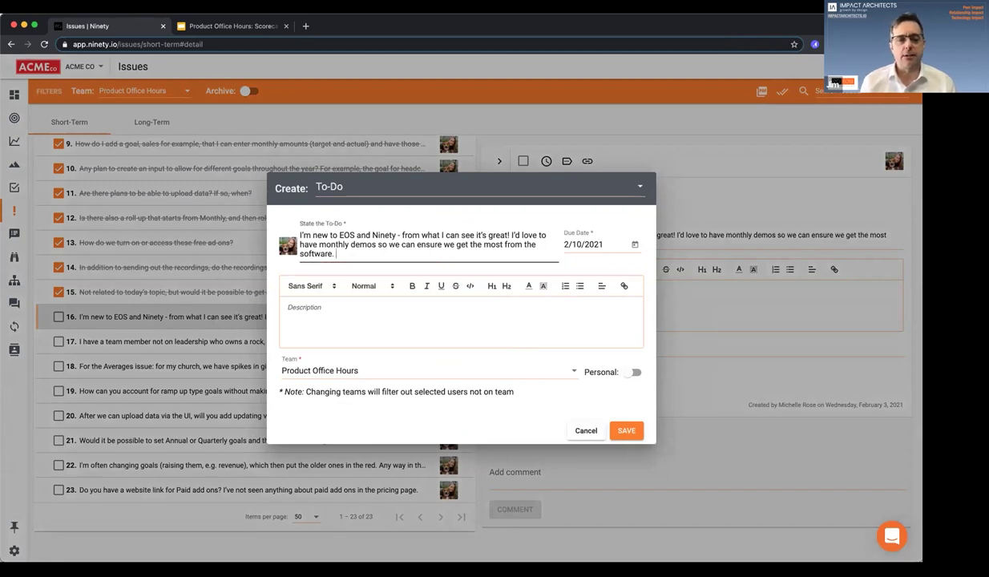
text(to-)
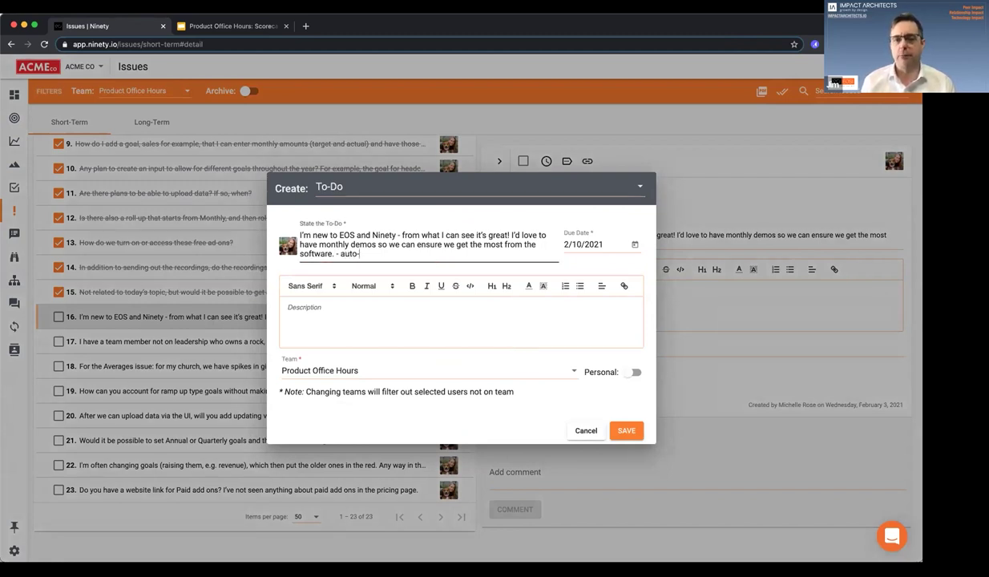
text(sign up for )
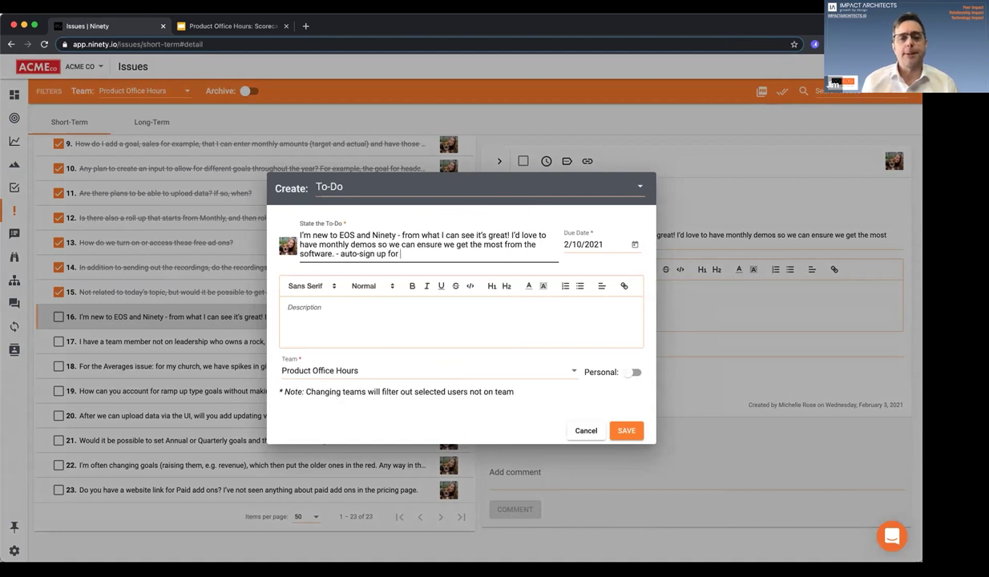
text(all months)
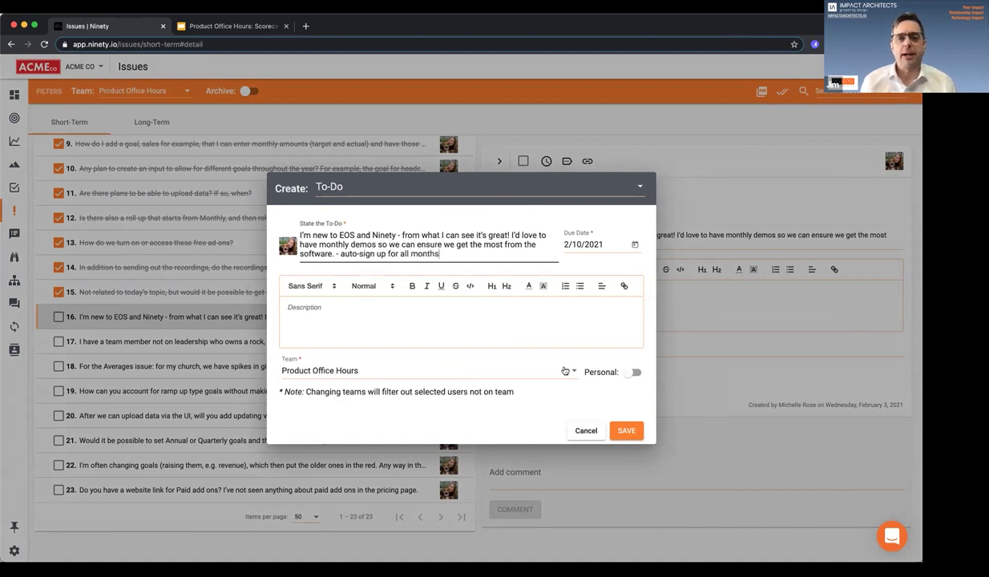
click(626, 432)
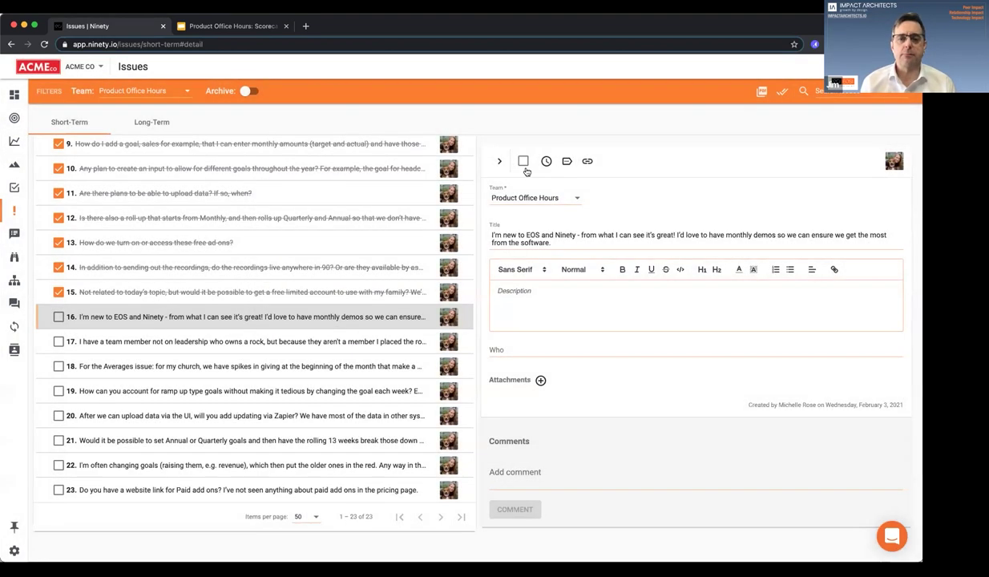
click(524, 163)
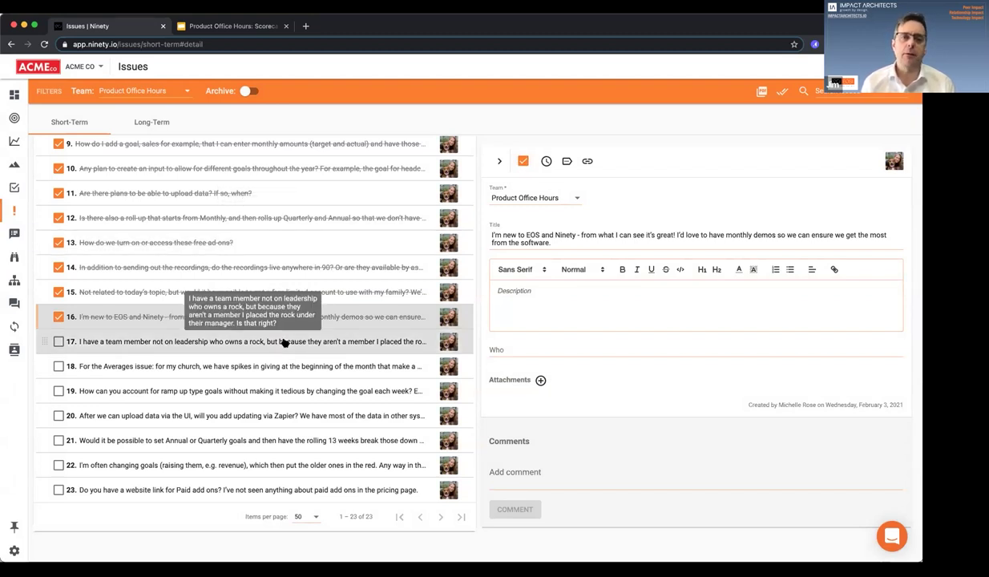
Step: Open issue 17 about rock ownership and examine the New Marketing Initiative rock's owner, teams and milestones in Rocks
click(282, 343)
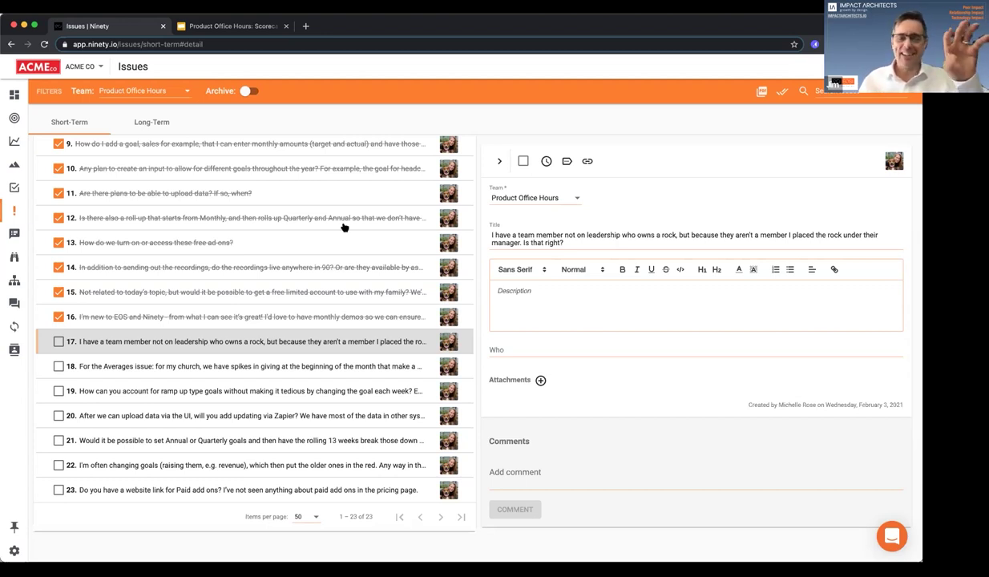
mouse_move(12, 161)
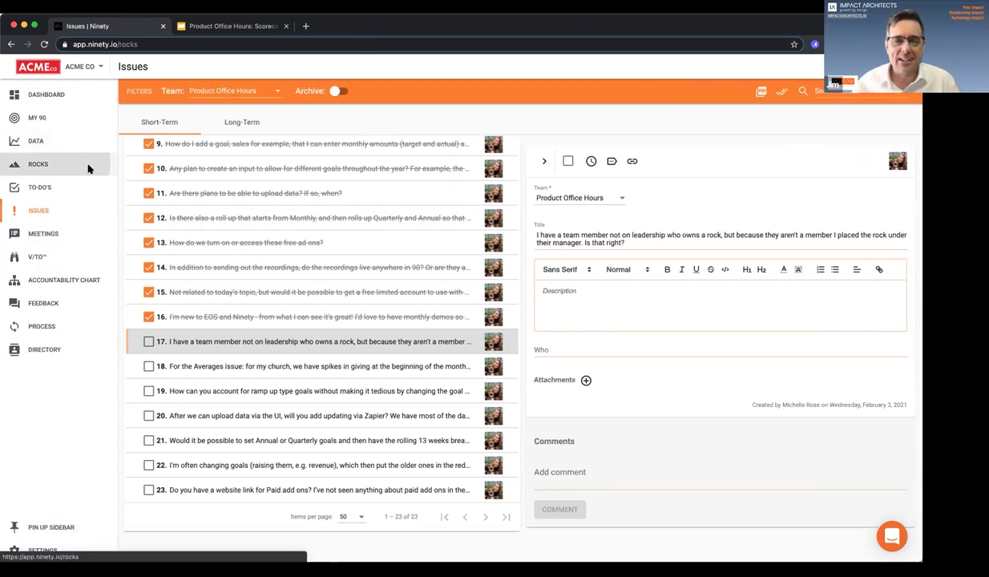
click(89, 165)
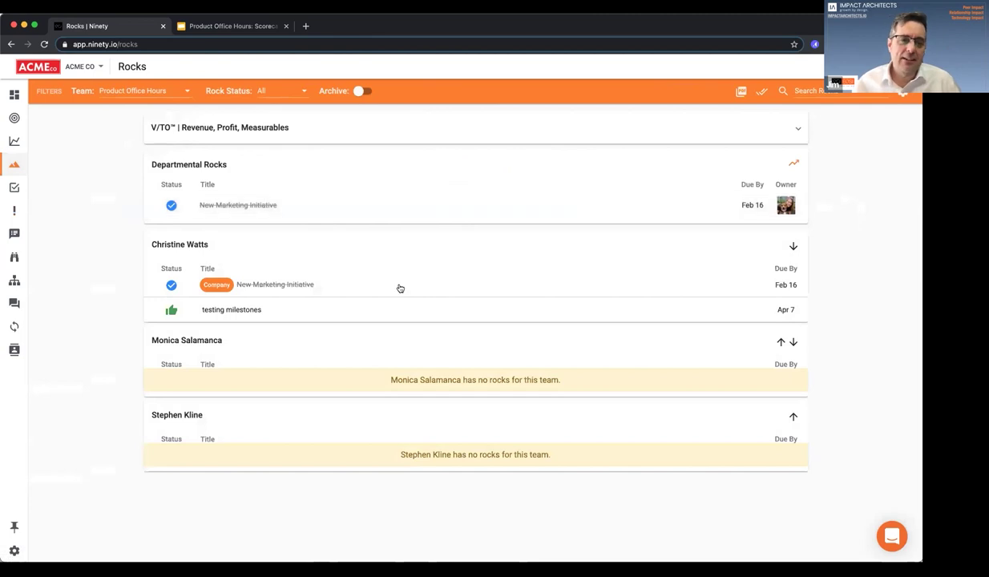
click(393, 210)
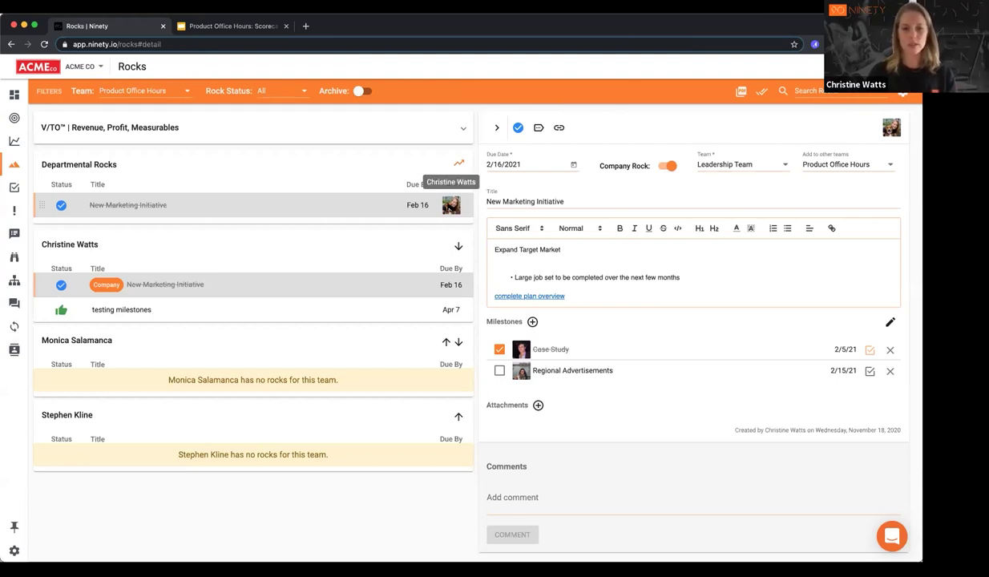
click(500, 349)
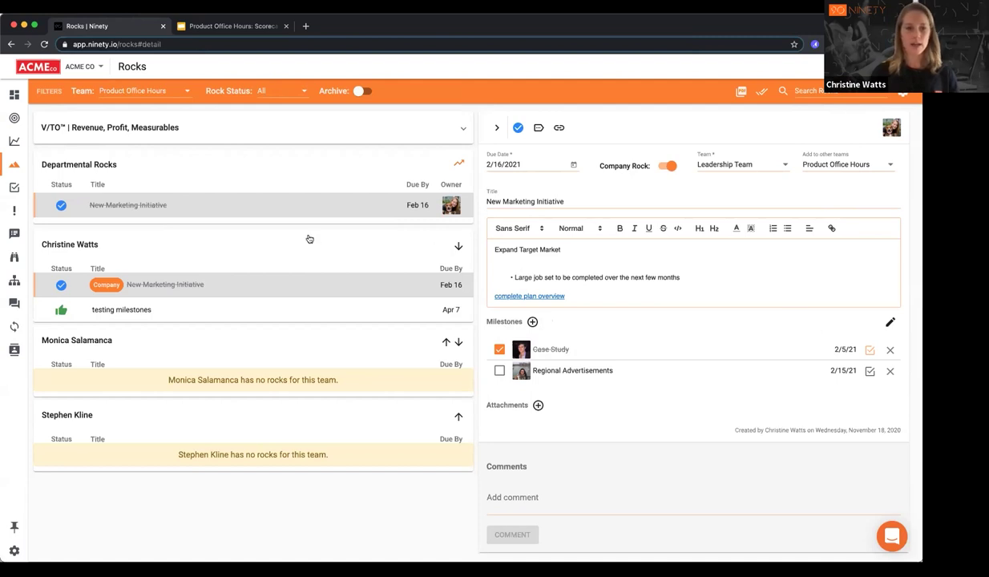
Step: Return to the short-term issues and mark complete issue 17 on rock ownership and issue 18 on rolling averages
click(14, 210)
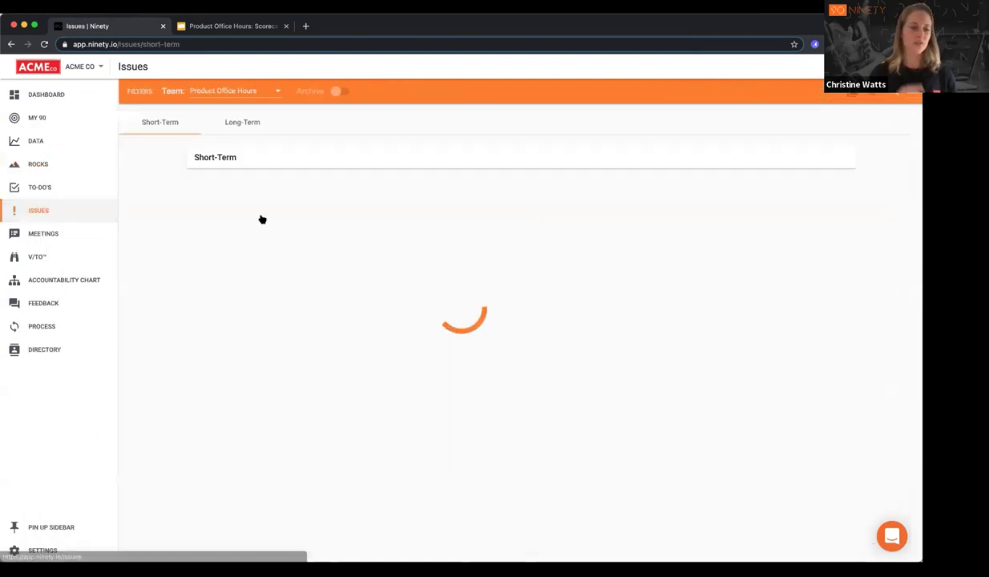
scroll(262, 219, down, 5)
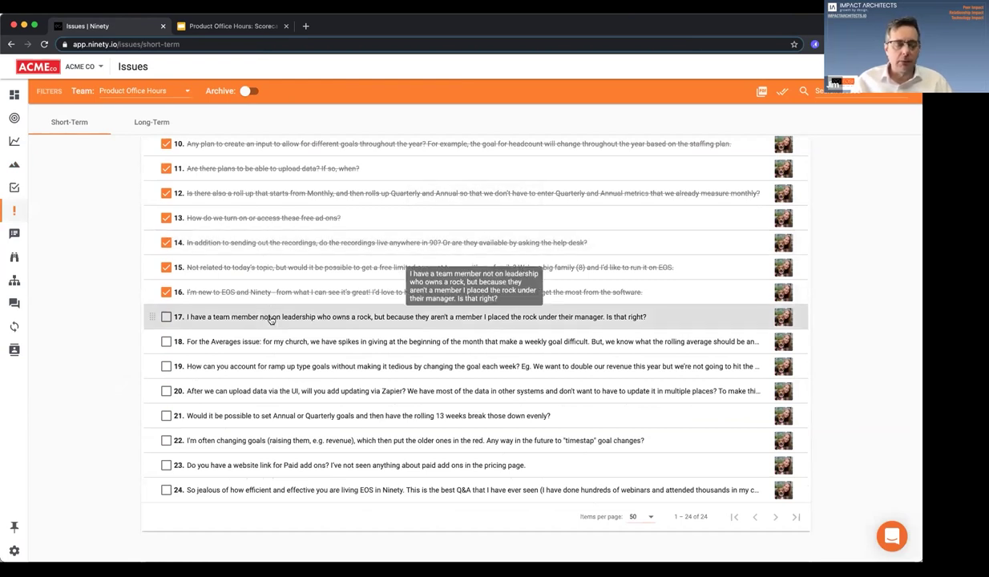
click(271, 318)
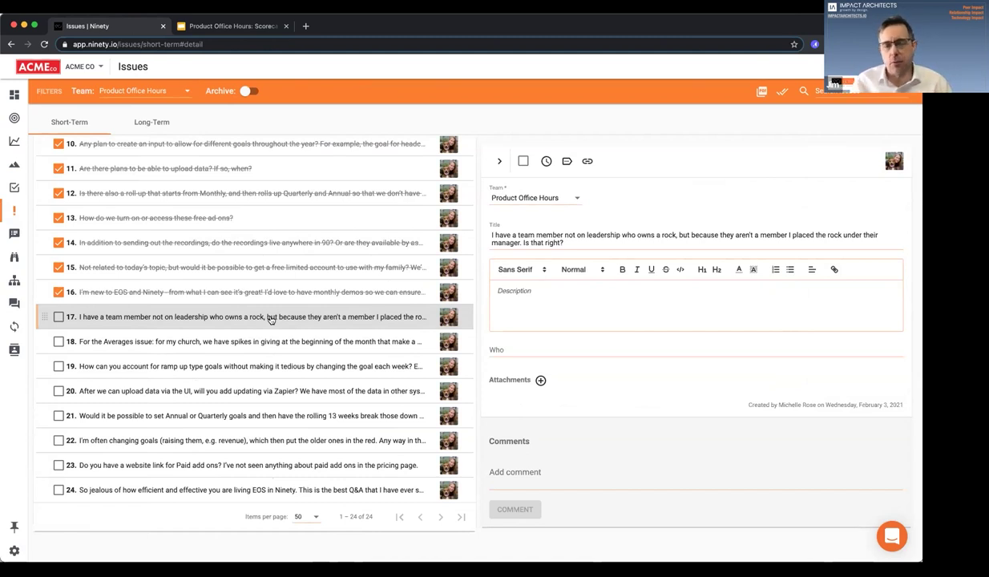
click(59, 317)
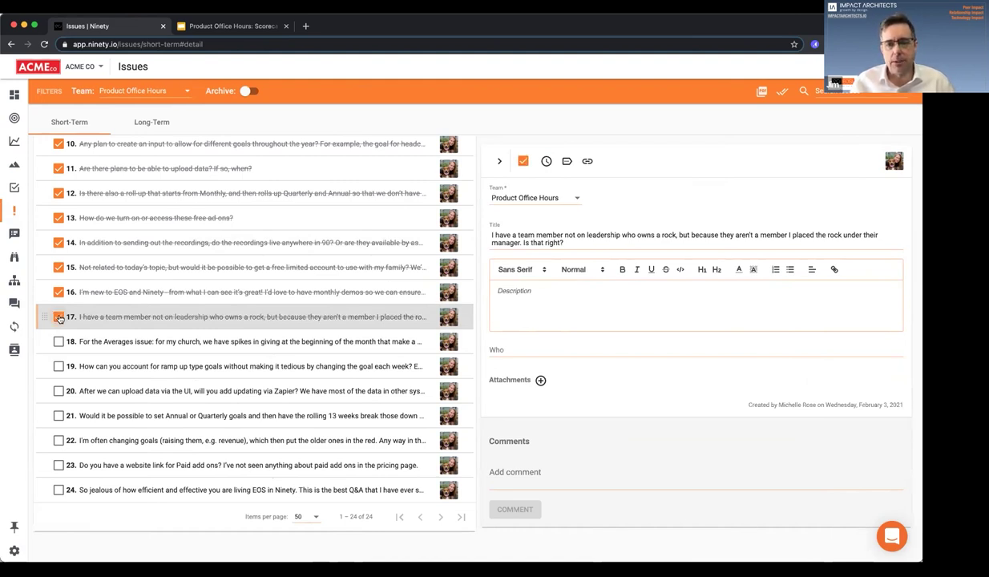
click(149, 343)
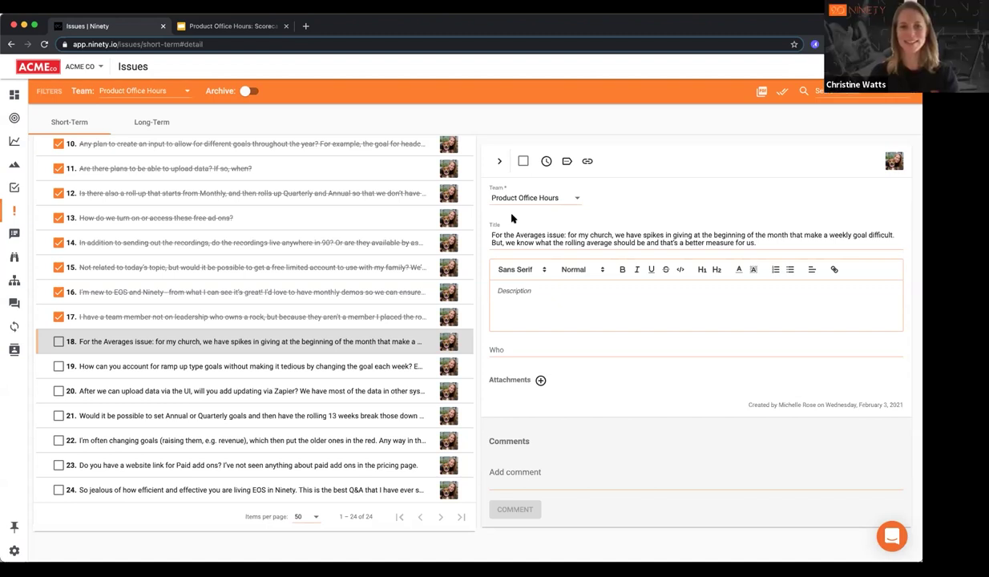
click(523, 161)
Step: Open issue 19 about ramp-up goals and examine the custom goal options for the Example measurable's Jan 30 - Feb 05 score in weekly Data
click(250, 366)
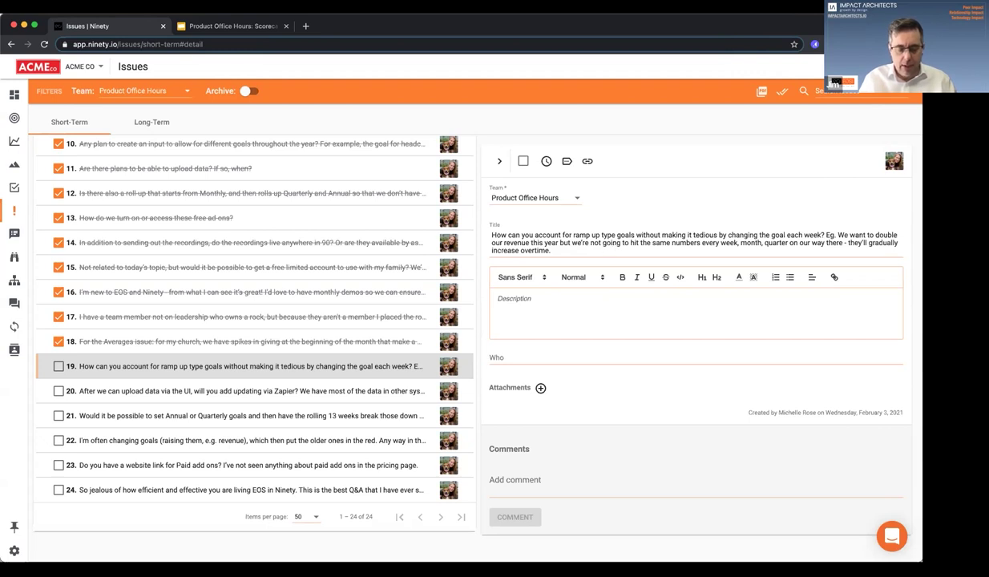
click(17, 140)
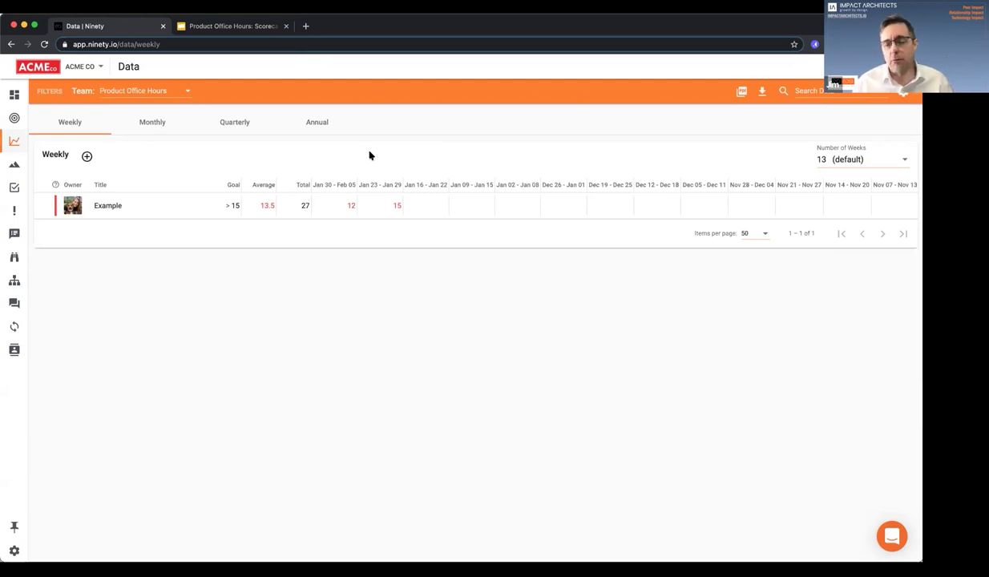
click(353, 204)
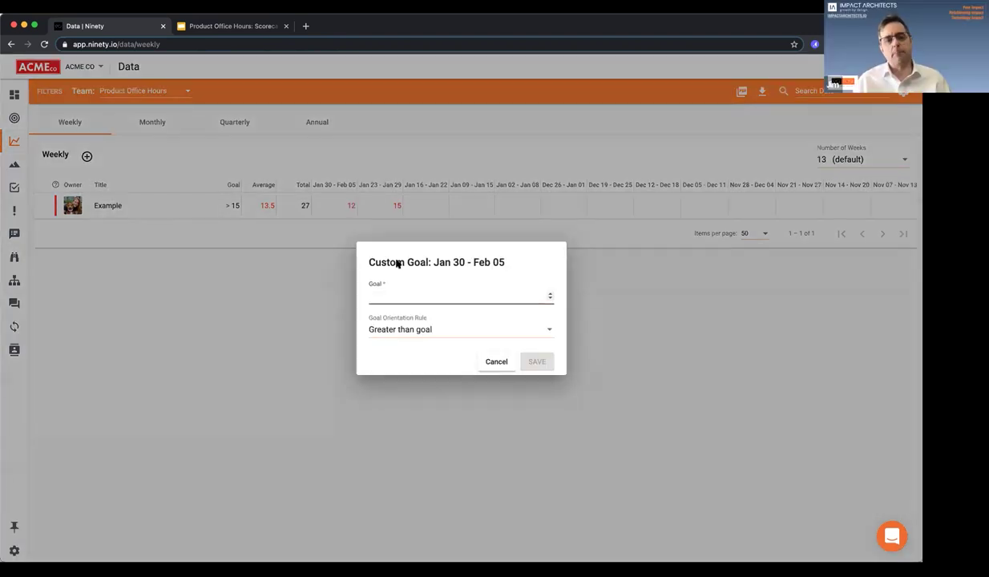
click(497, 361)
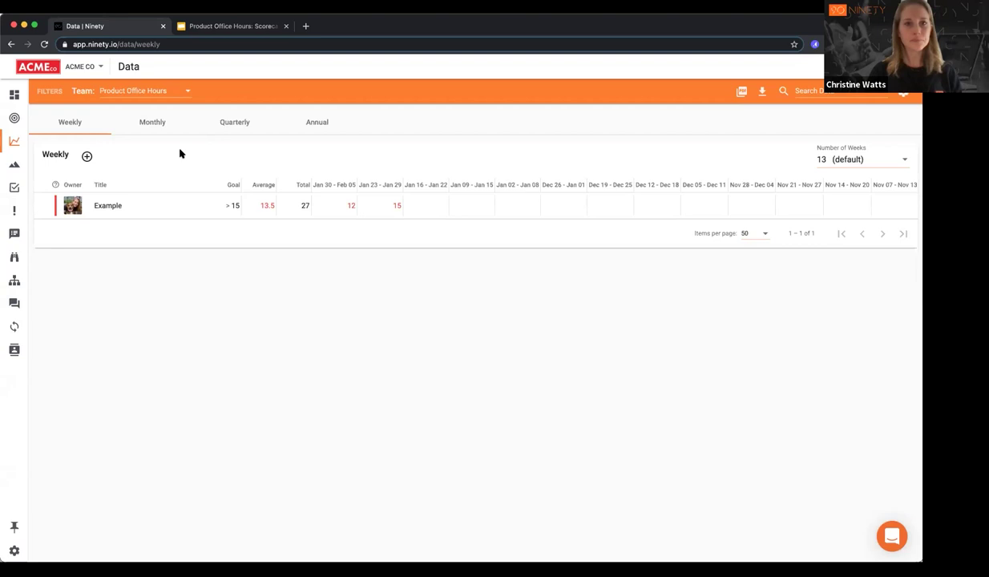
Step: Return to the short-term issues and mark complete issue 19 on ramp-up goals and issue 20 on updating data via Zapier
mouse_move(13, 210)
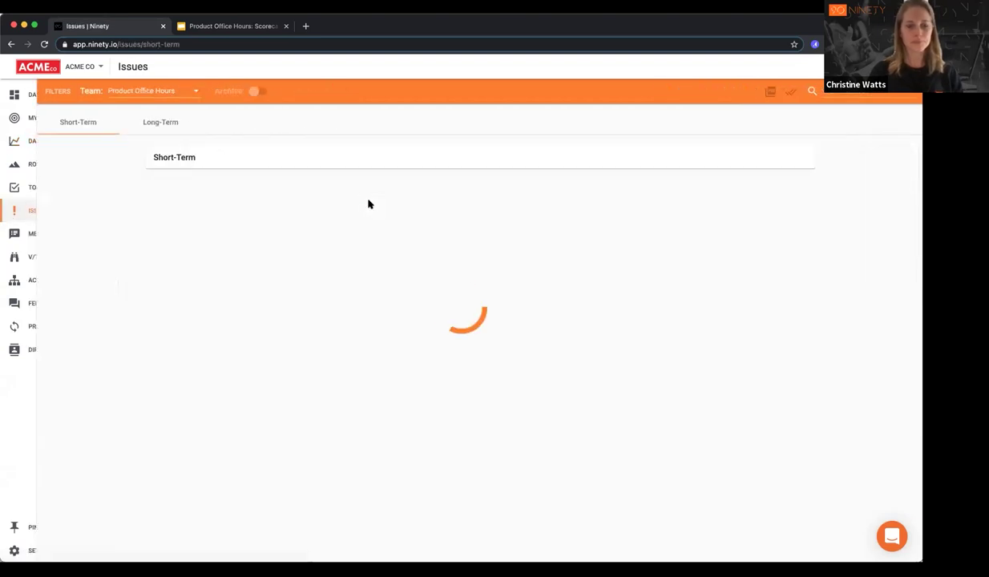
scroll(358, 408, down, 5)
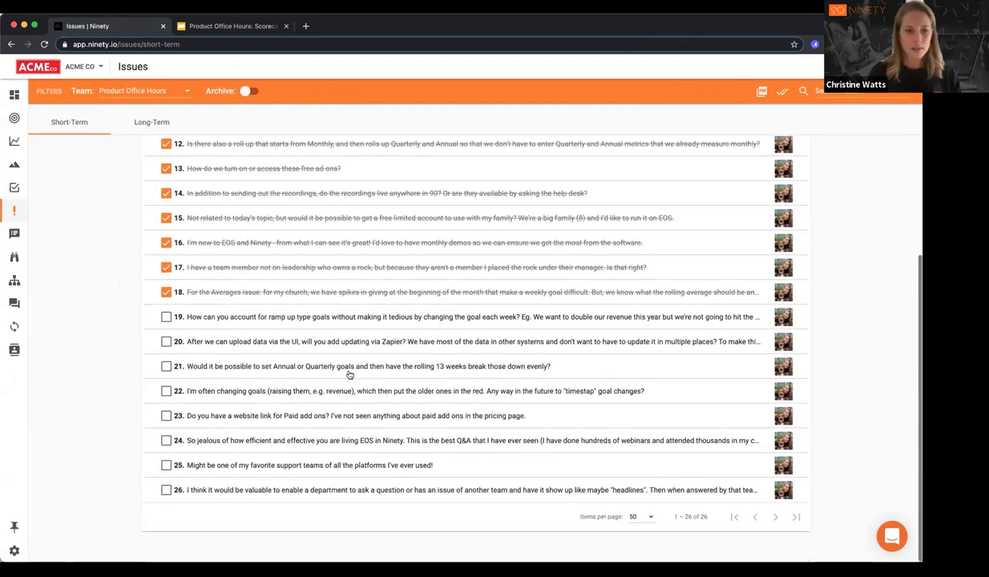
click(346, 316)
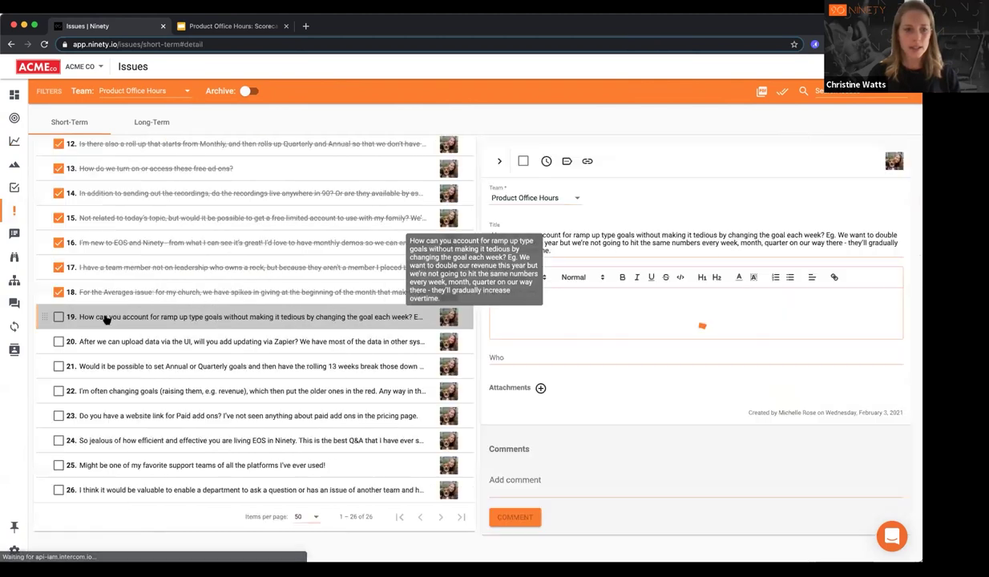
click(58, 316)
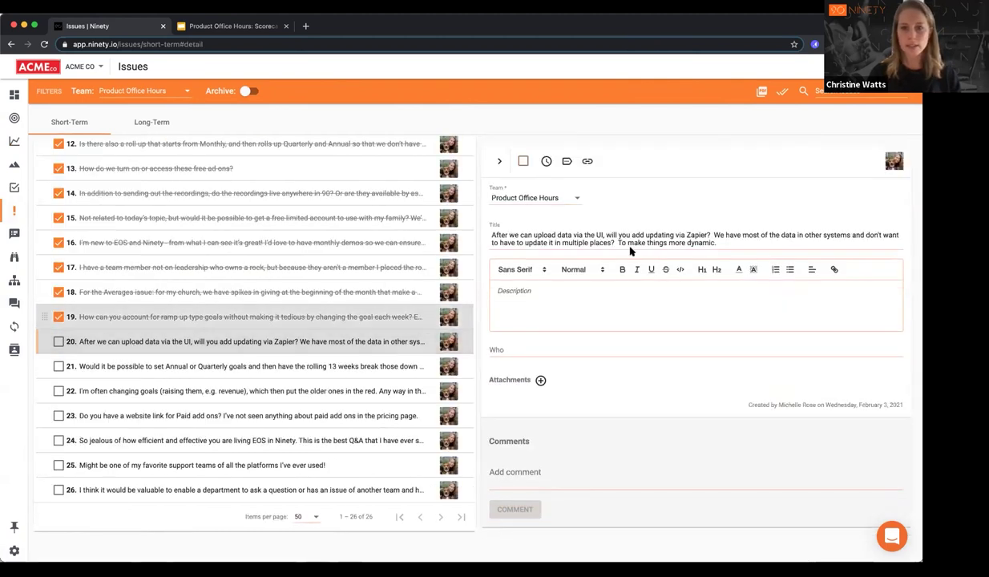
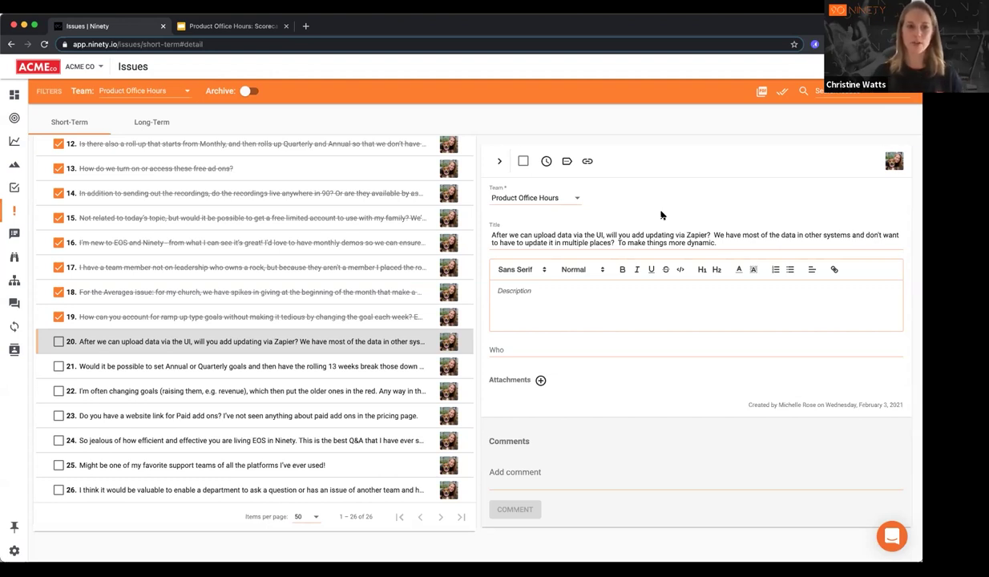
click(522, 161)
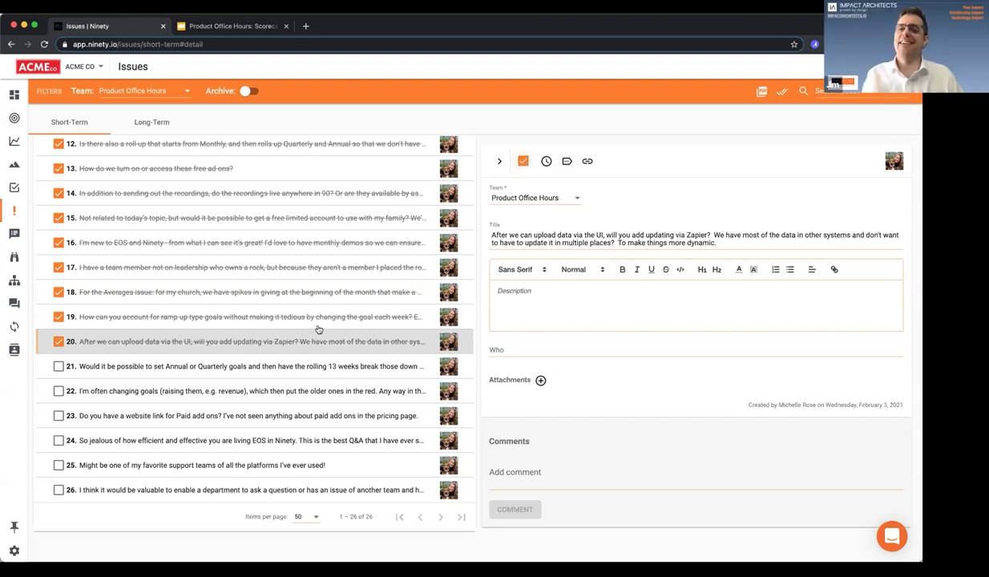
Step: Create a To-Do from issue 21 about breaking annual or quarterly goals down evenly, and mark the issue complete
click(269, 369)
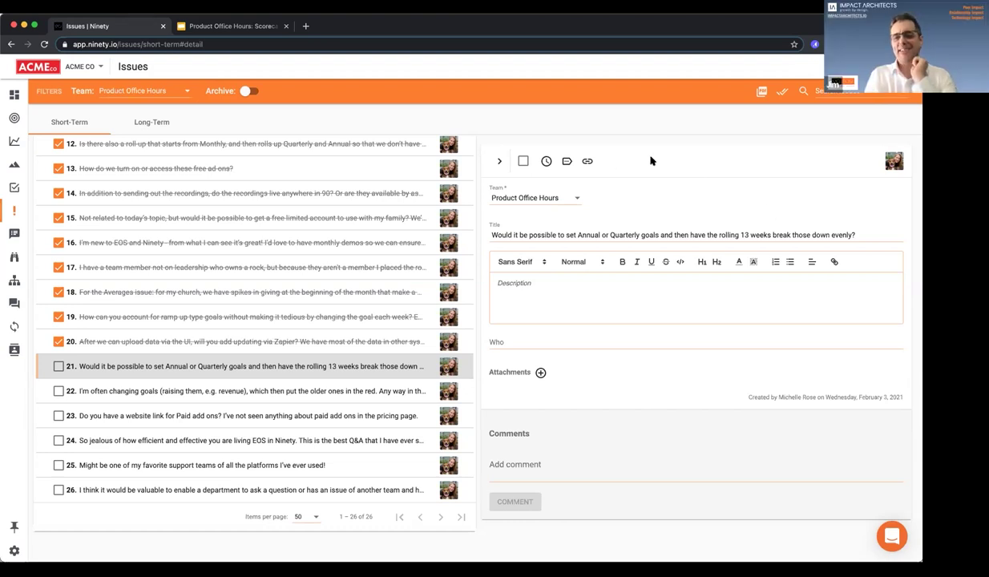
click(567, 161)
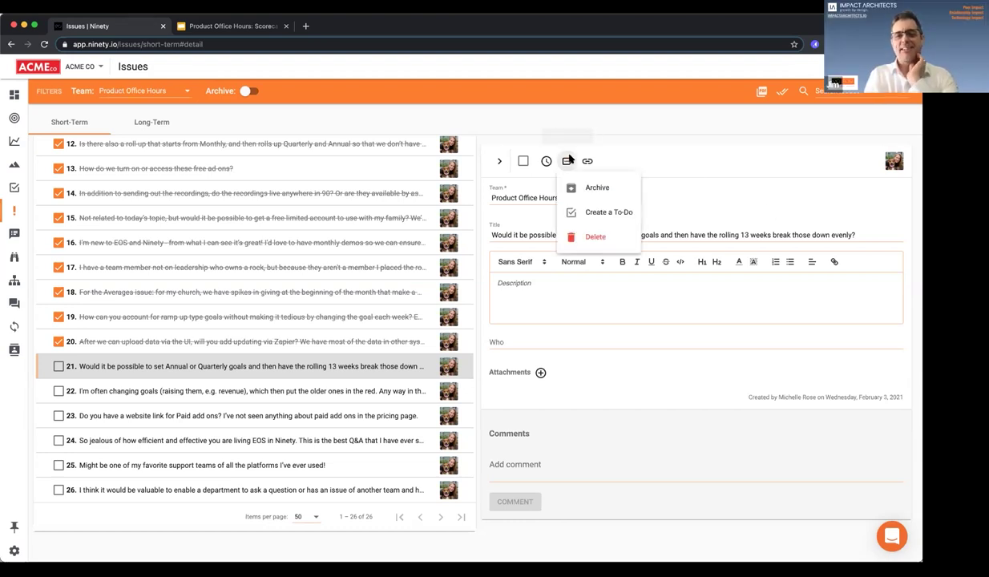
click(585, 214)
click(627, 426)
click(59, 366)
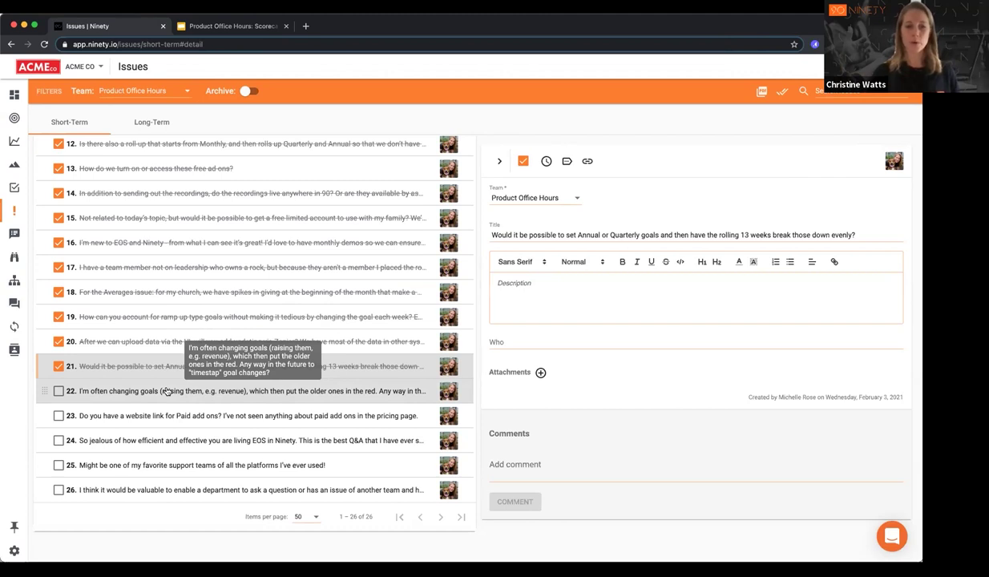
Step: Open issue 22 about changing goals, and switch to the Google Slides deck to review the Custom Goals plans on slide 9
click(166, 391)
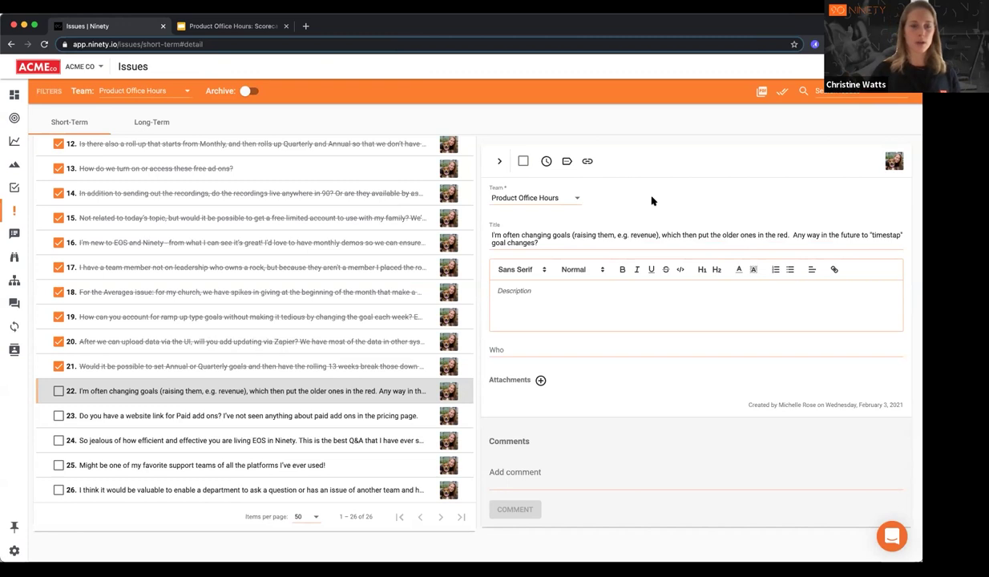
click(210, 27)
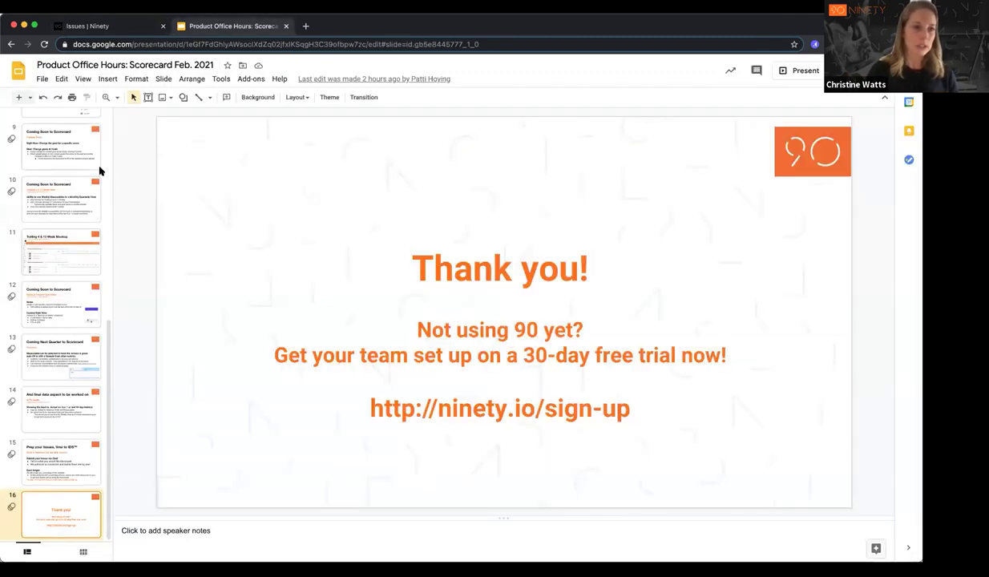
scroll(74, 177, up, 3)
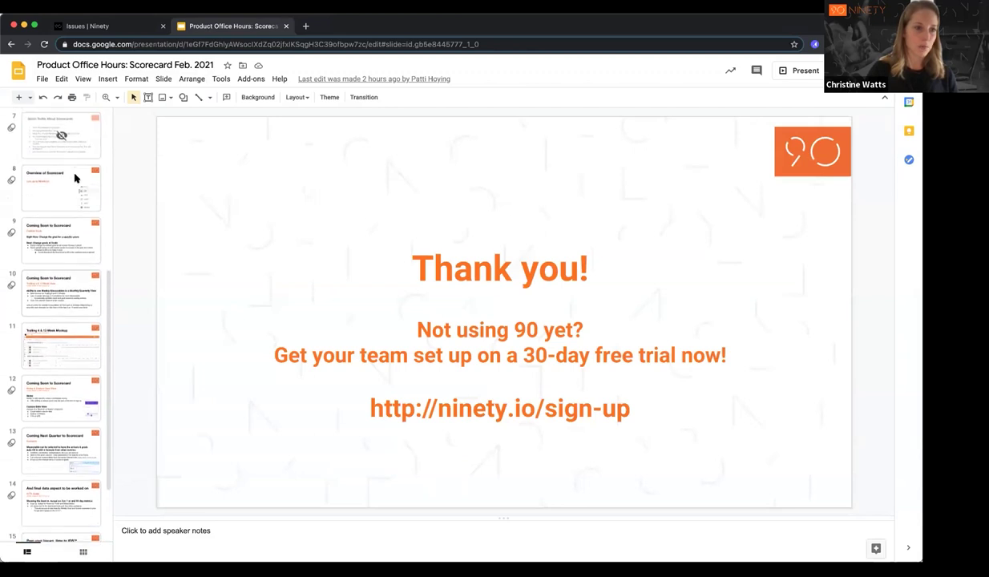
click(71, 215)
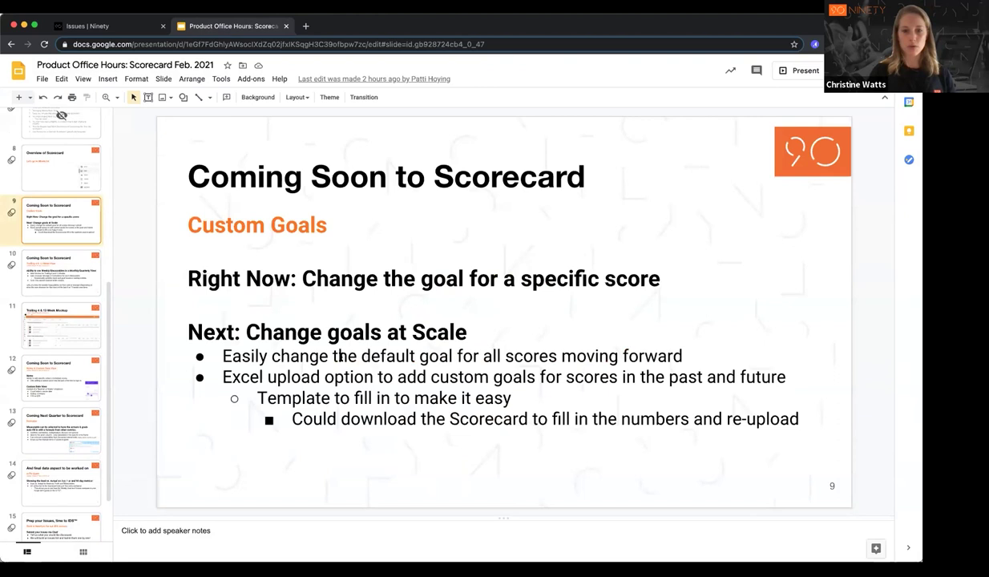
double_click(349, 357)
click(230, 357)
drag(400, 357, 627, 356)
click(627, 355)
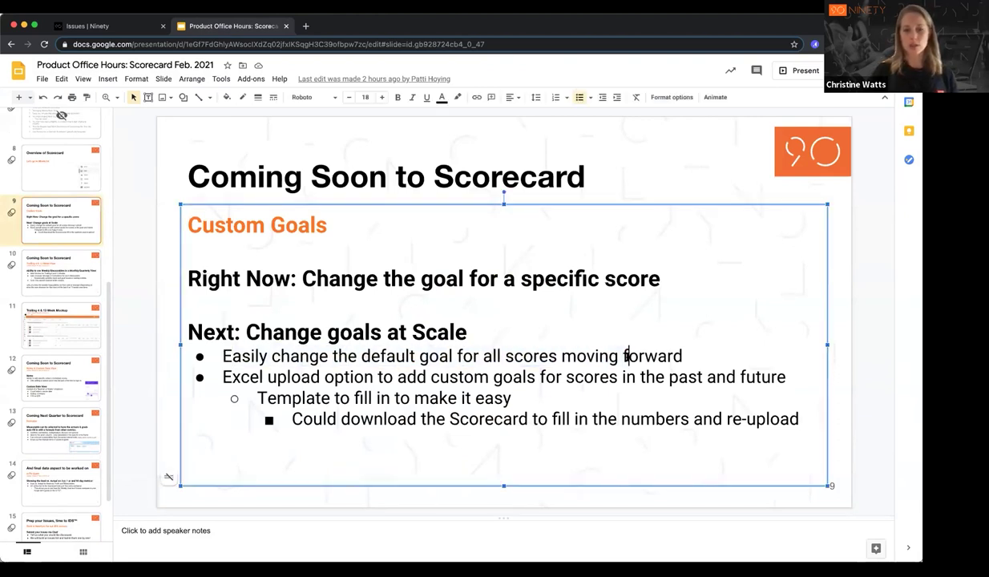
click(136, 348)
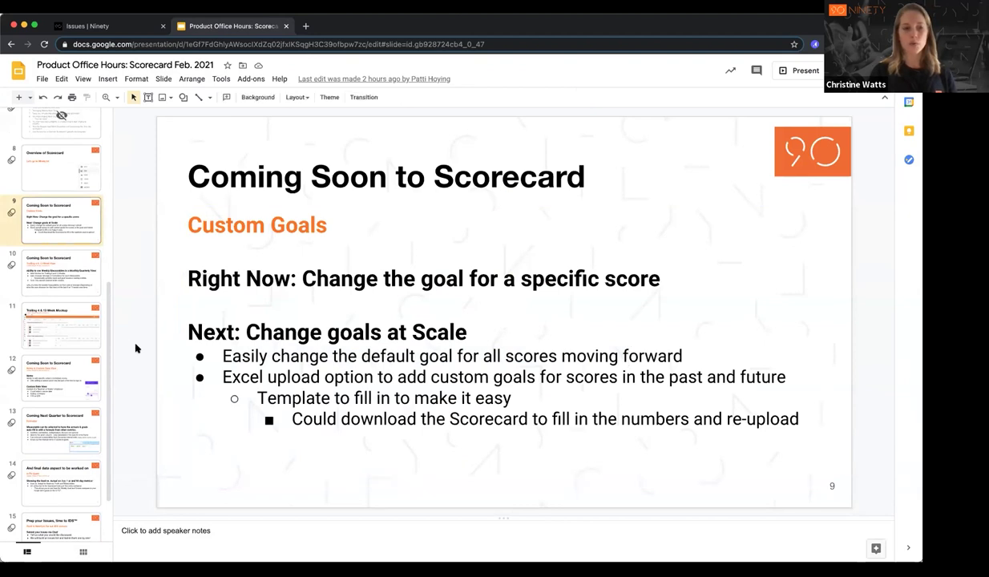
Step: Switch back to Ninety and mark complete issue 22 on changing goals and issue 23 on the paid add-ons link
click(110, 27)
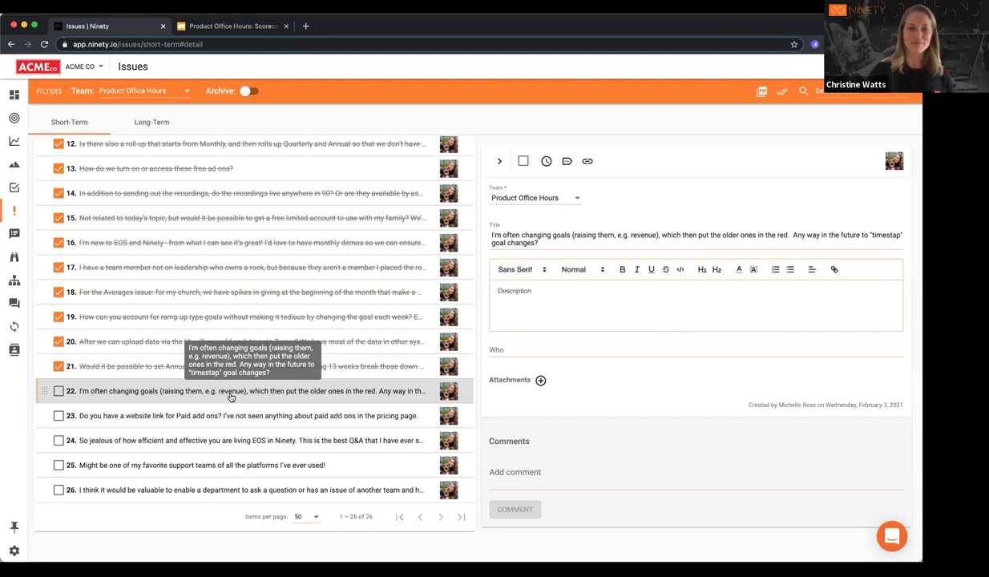
click(58, 393)
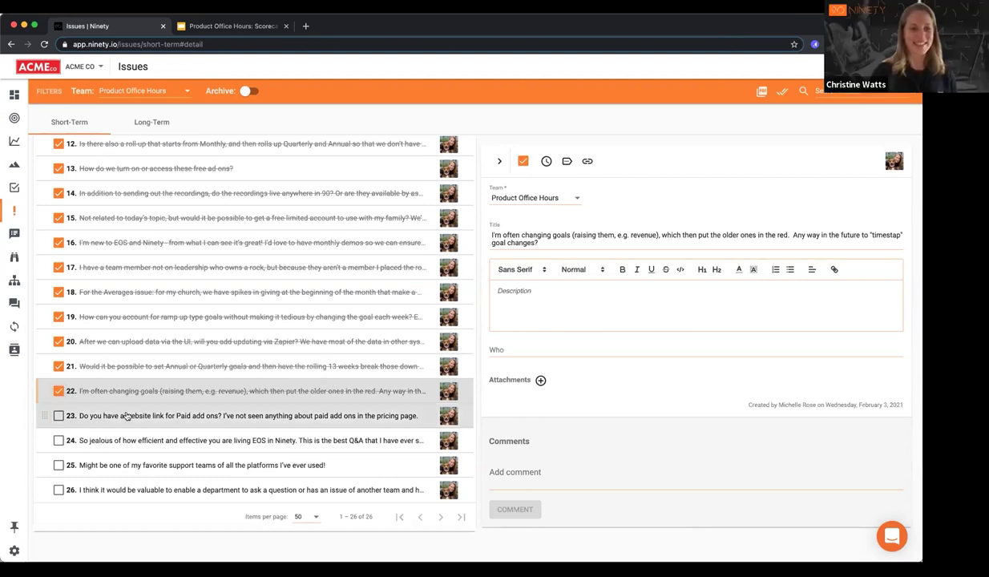
click(134, 414)
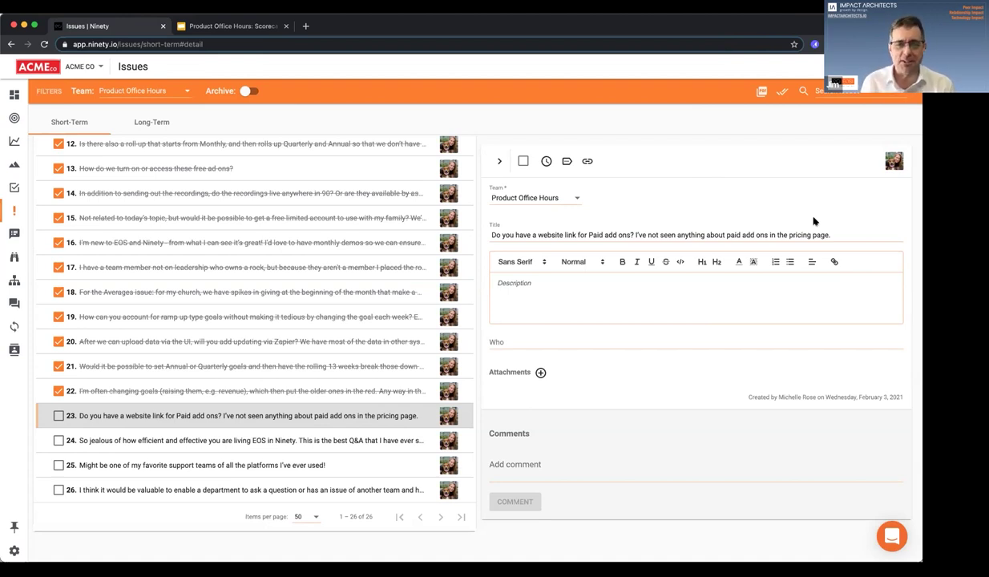
click(524, 164)
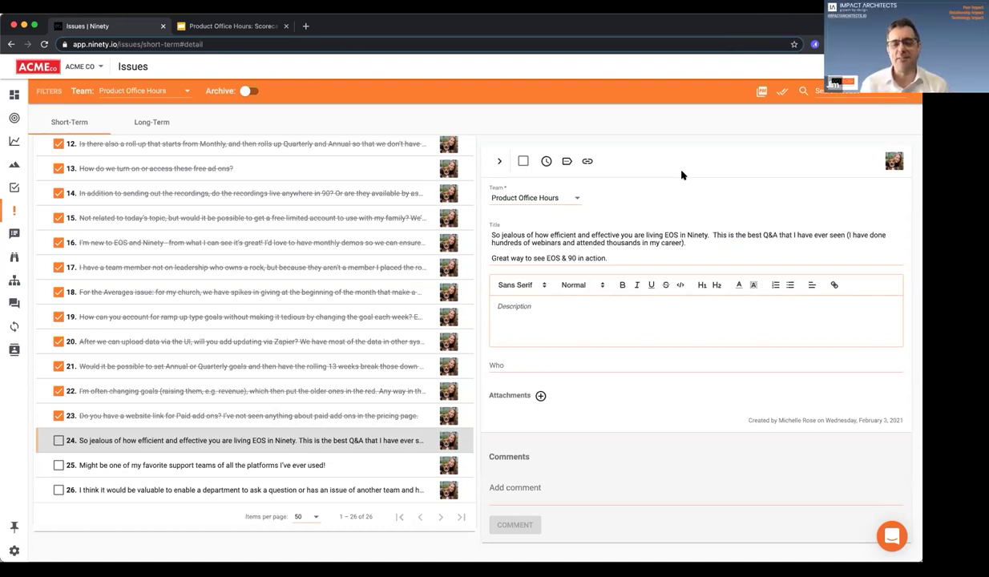
Step: Mark complete the feedback issues 24 on the Q&A session and 25 on the support team
click(523, 162)
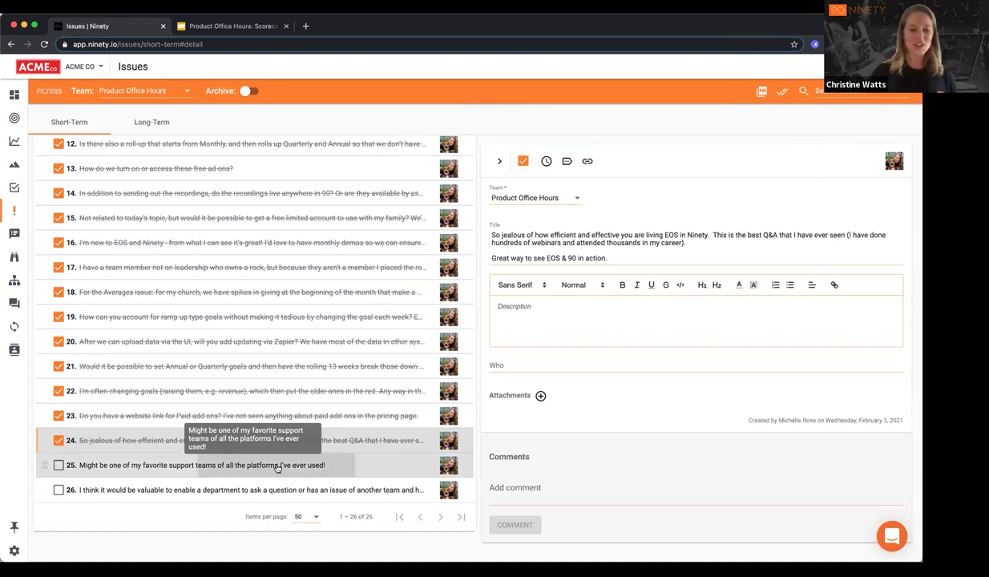
click(277, 466)
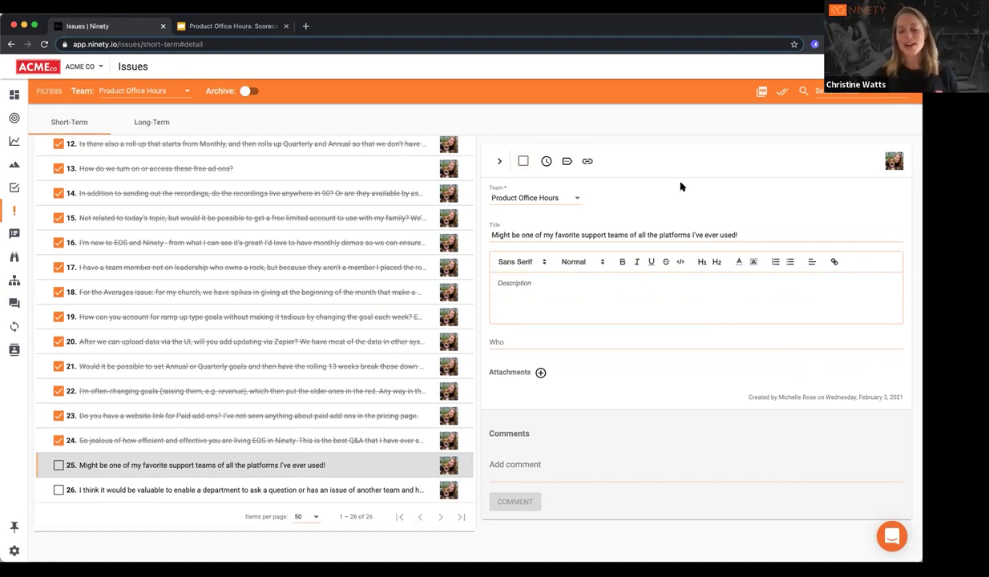
click(522, 165)
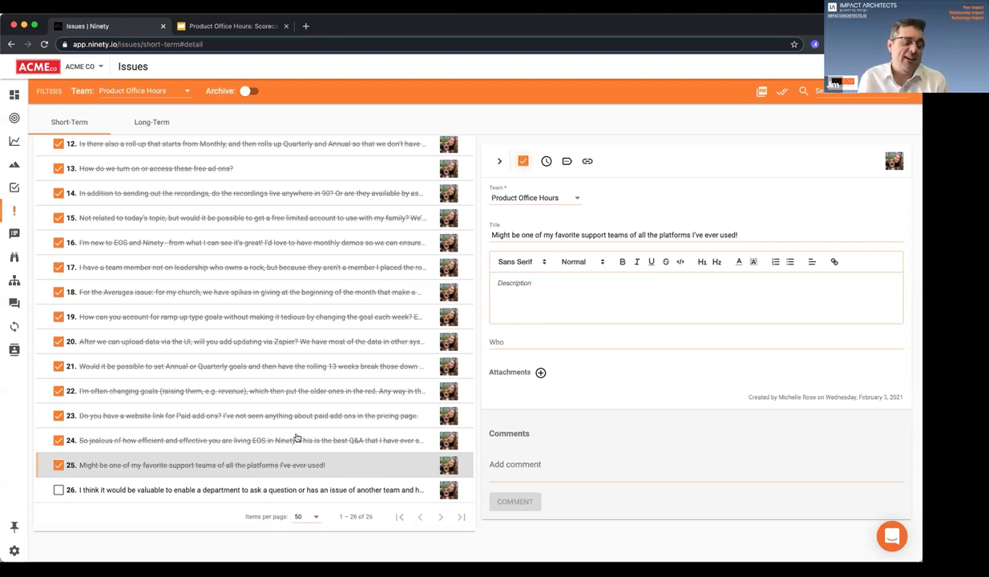
Step: Review the teams that issue 26 about cross-department questions can be assigned to, mark the issue complete and close its details
click(277, 495)
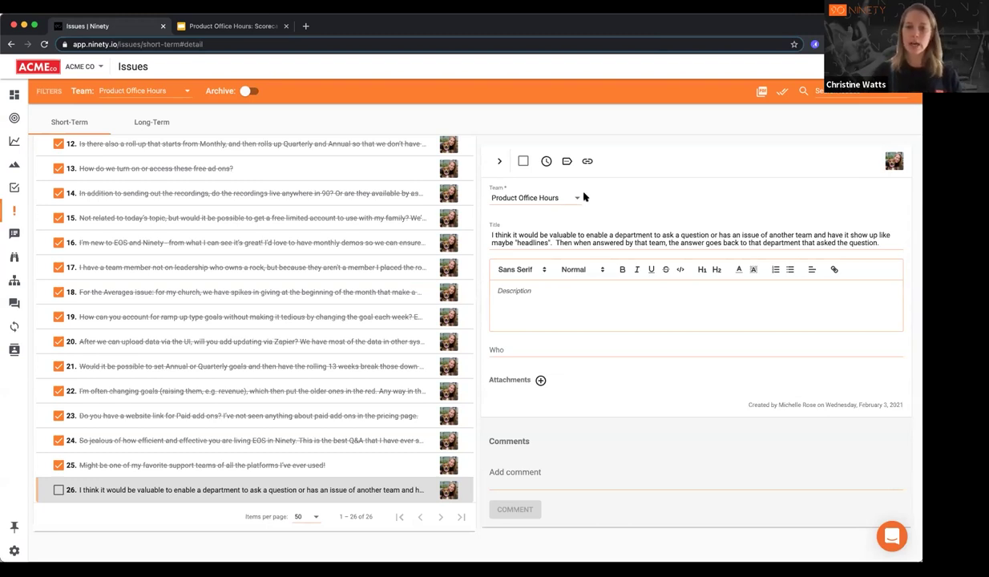
click(554, 194)
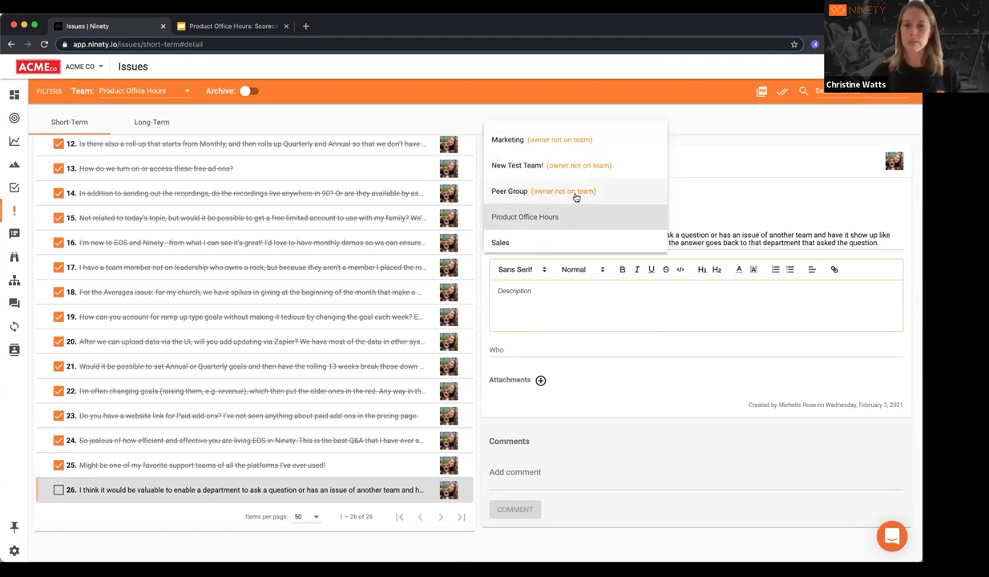
click(709, 189)
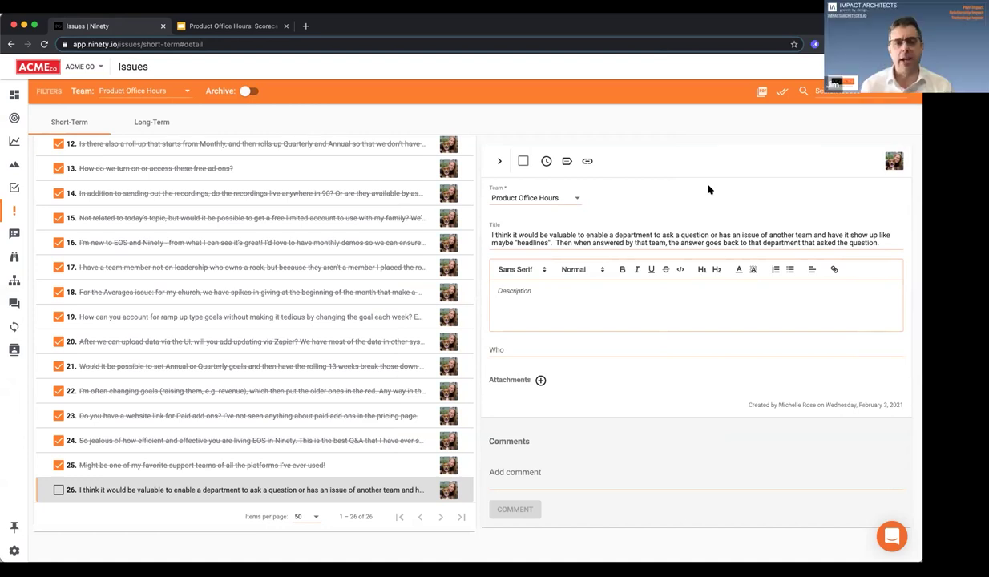
click(563, 201)
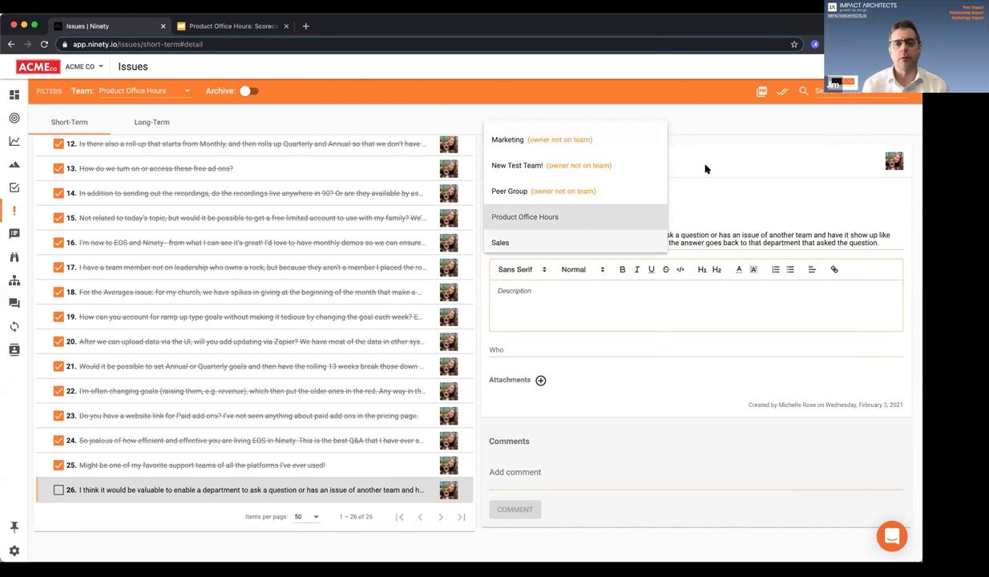
click(734, 162)
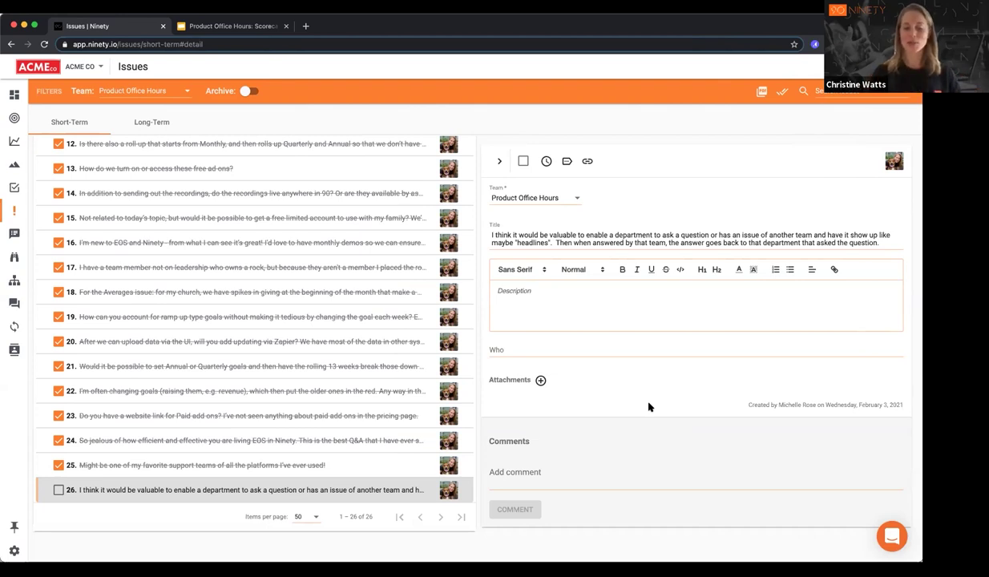
click(499, 164)
Step: Reload the short-term issues list and mark complete issue 27 on when the upload for goals will be available
click(150, 123)
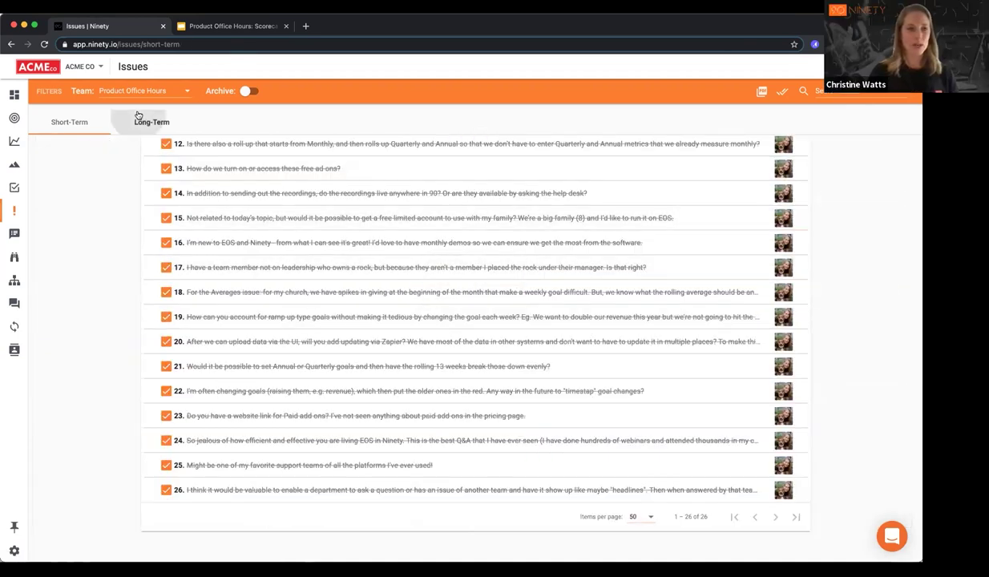
click(70, 123)
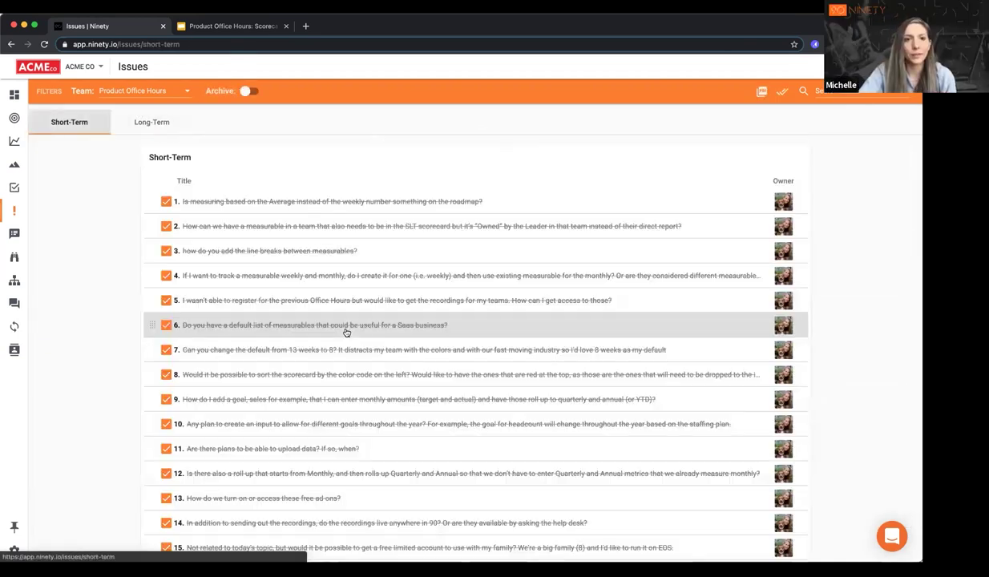
scroll(340, 337, down, 5)
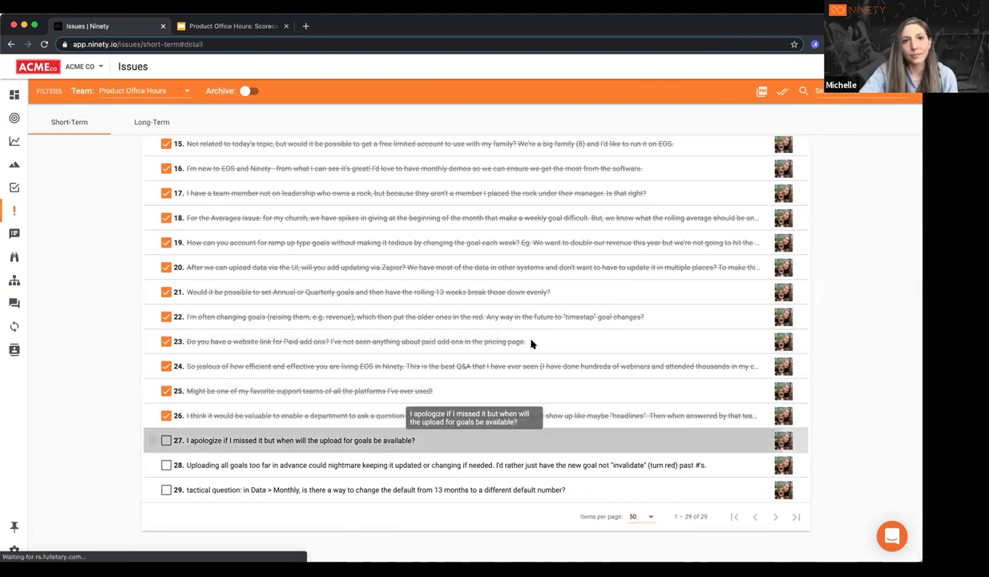
click(285, 441)
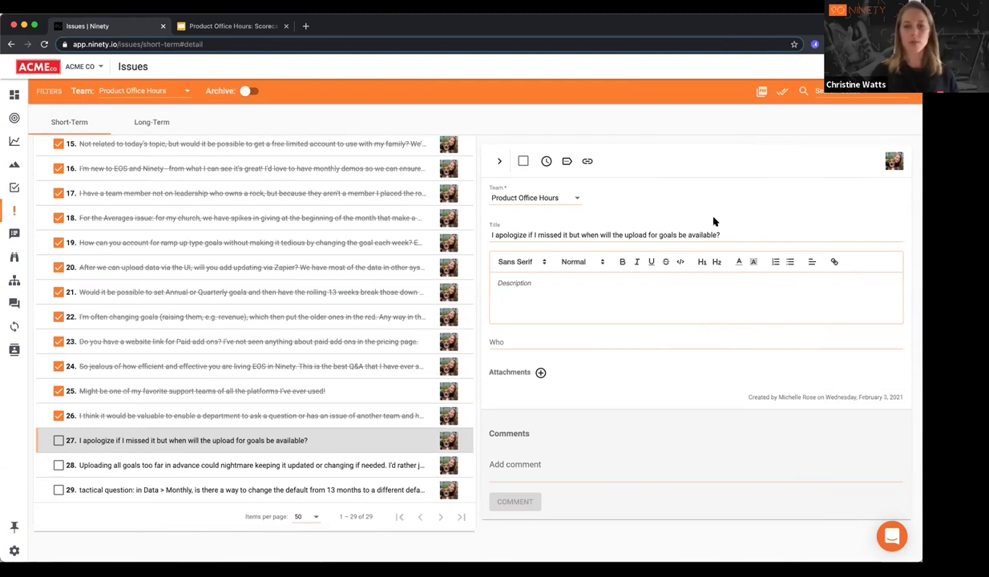
click(523, 161)
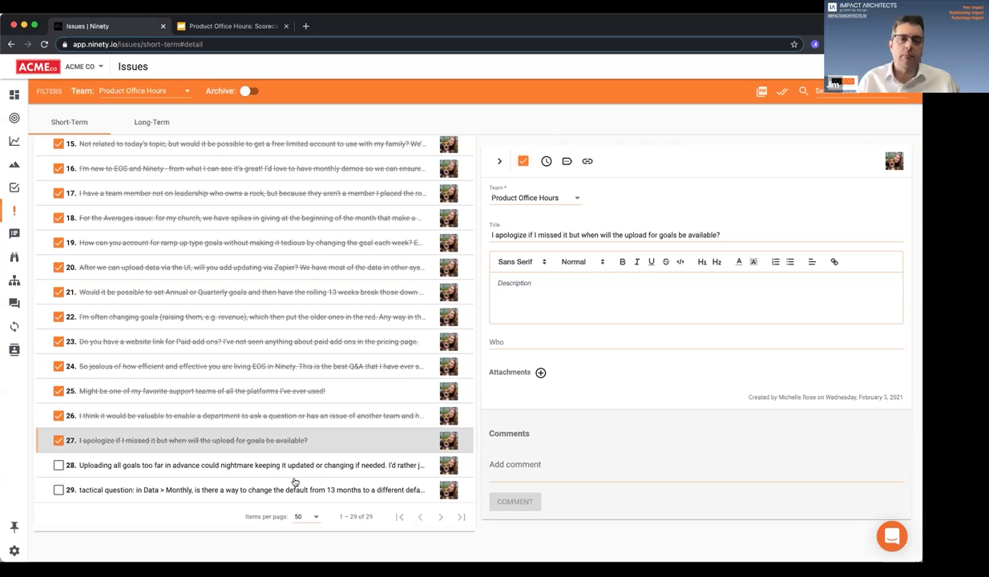
Step: Mark complete issue 28 on uploading goals too far in advance and issue 29 on changing the 13-month default
click(290, 466)
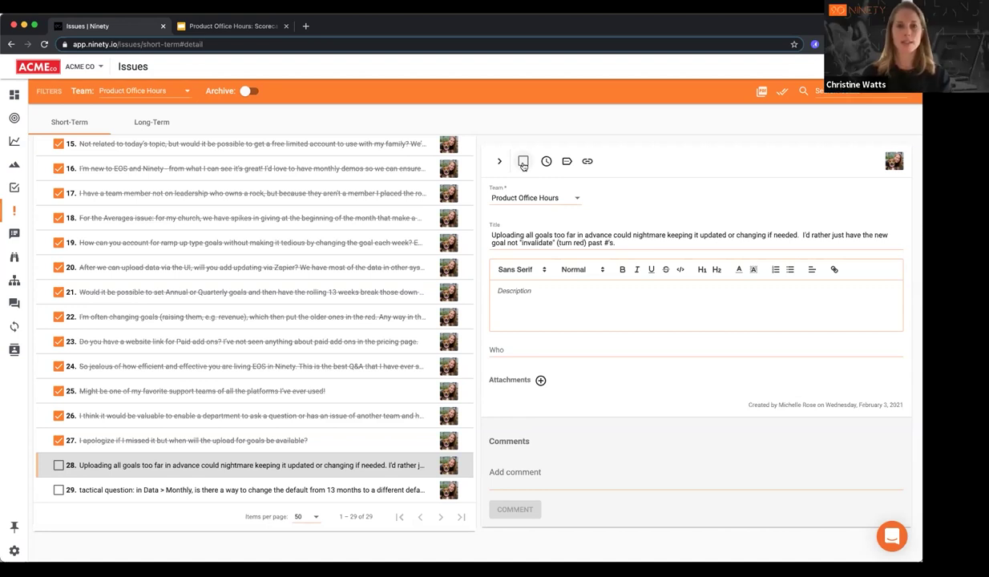
click(523, 162)
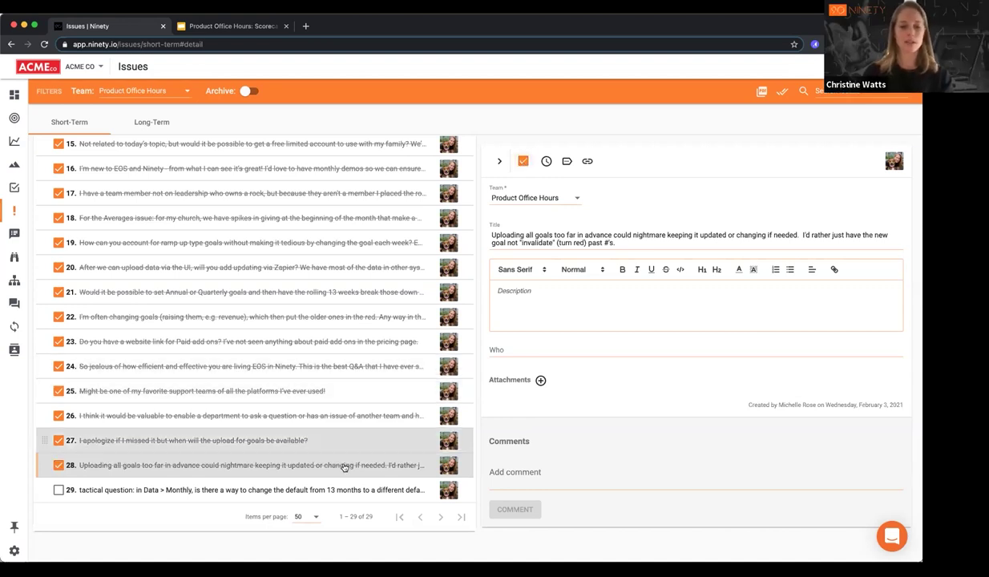
click(340, 488)
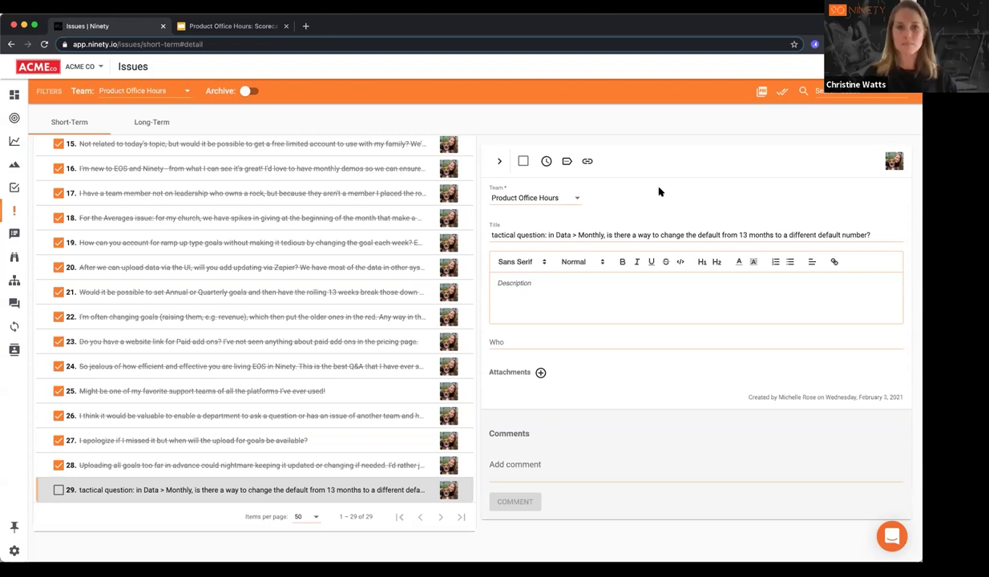
click(524, 161)
Step: Refresh the short-term issues by switching to the long-term view and back, and check the whole list for new questions
click(152, 122)
click(85, 122)
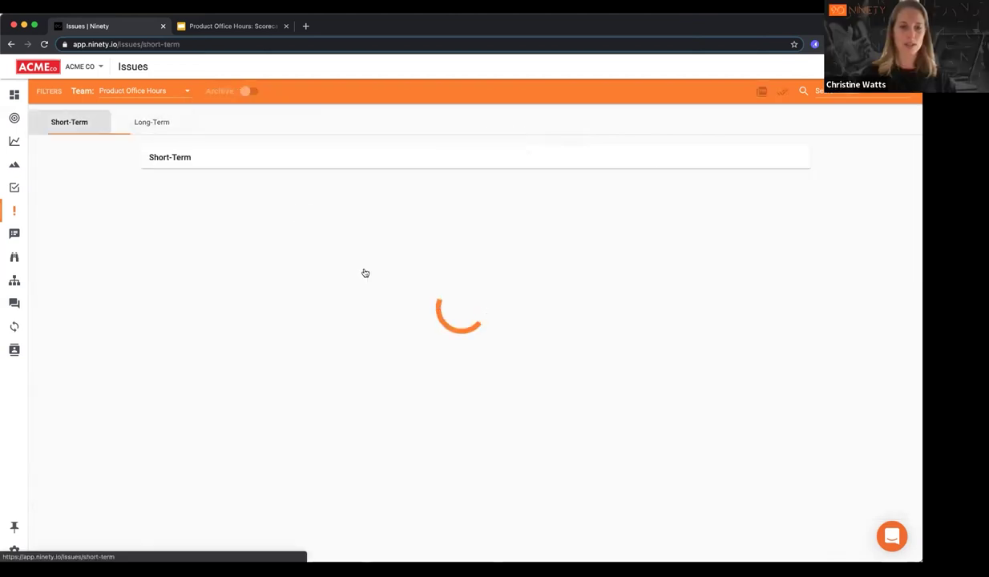
scroll(369, 279, down, 2)
scroll(369, 279, down, 5)
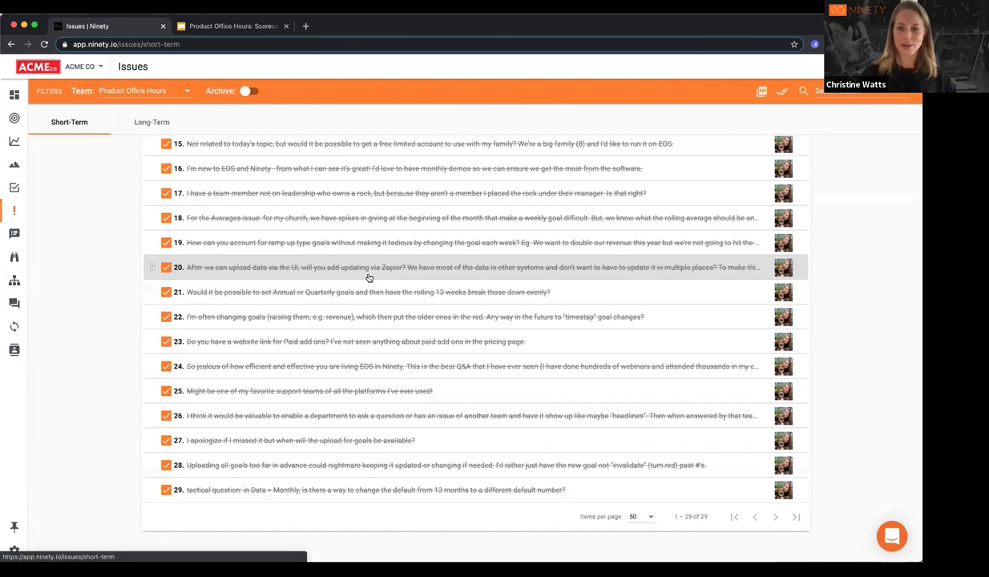
scroll(369, 278, up, 8)
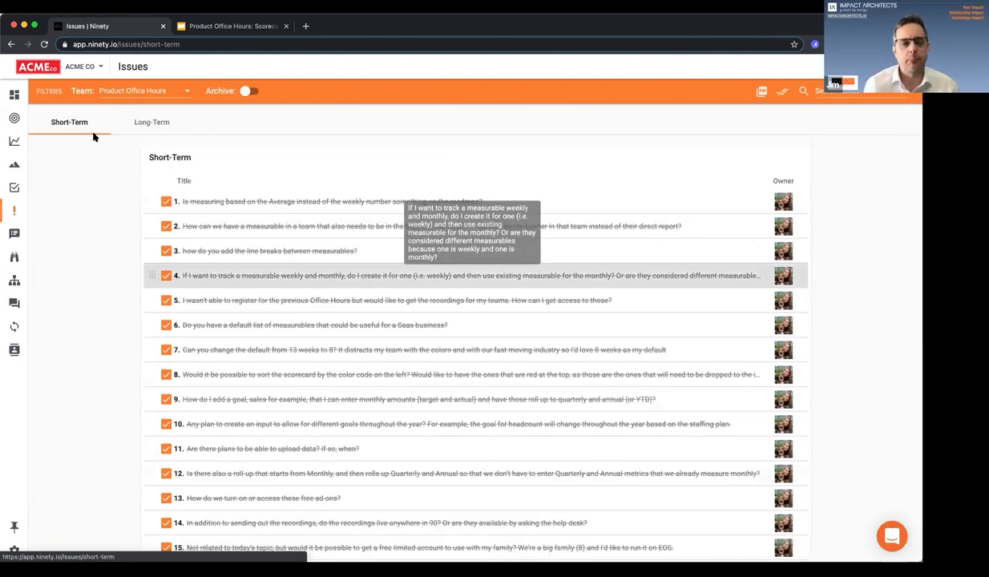
click(154, 127)
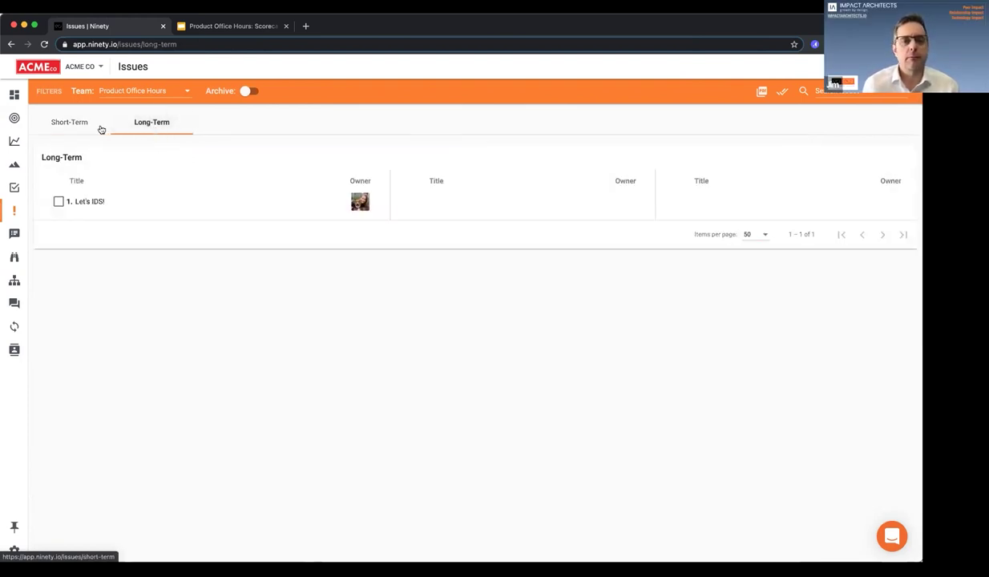
click(69, 122)
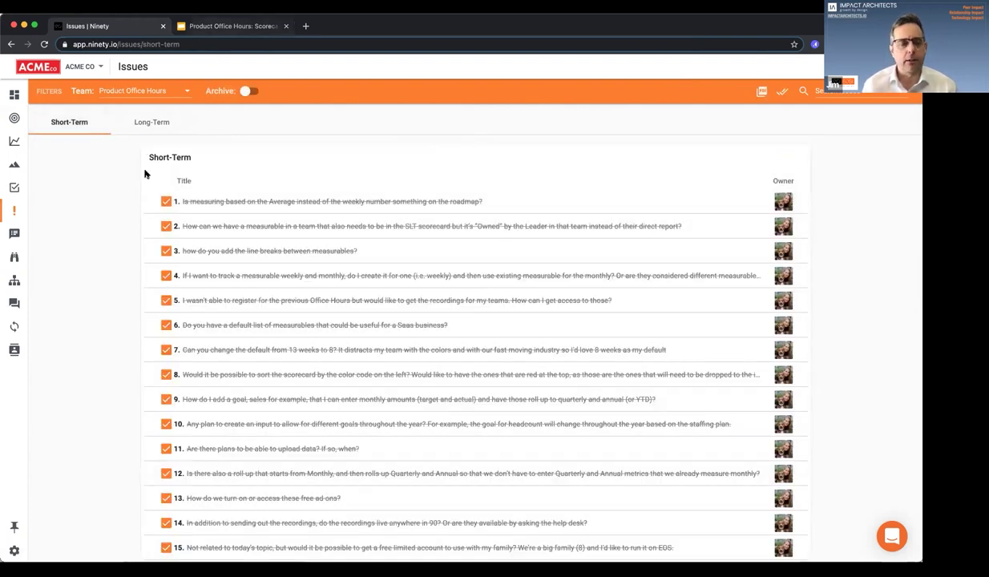
Step: Switch to the Google Slides deck and show the closing "Thank you!" slide 16 with the free-trial sign-up link
click(207, 29)
scroll(80, 461, down, 2)
click(77, 513)
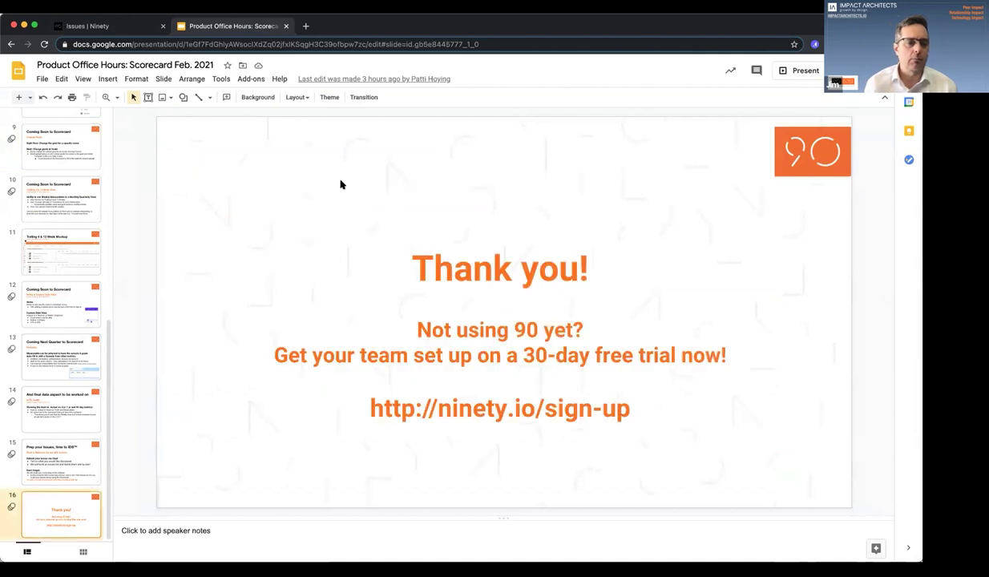